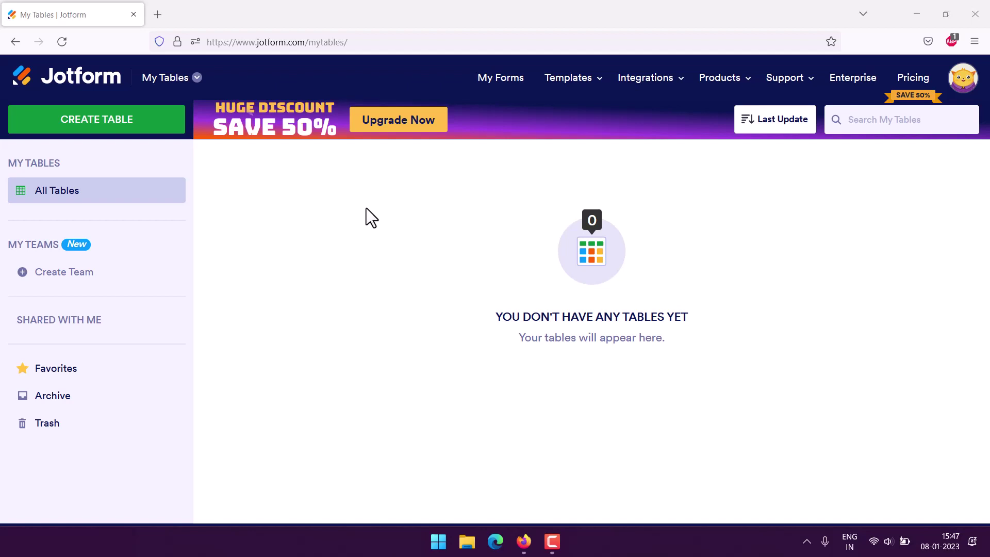
- Start a new table by importing data from the uploaded school-visitor-sign-in.xlsx spreadsheet
mouse_move(727, 85)
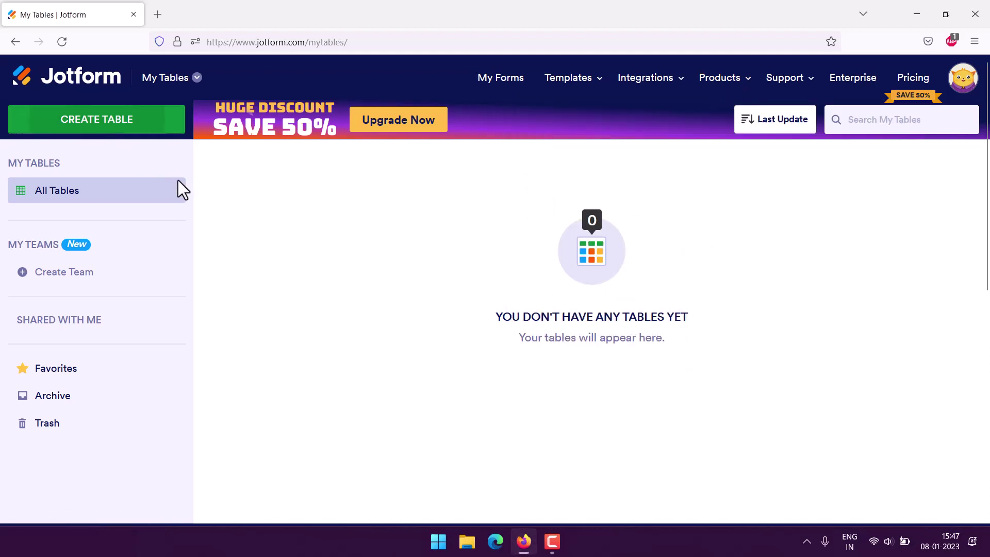
left_click(113, 128)
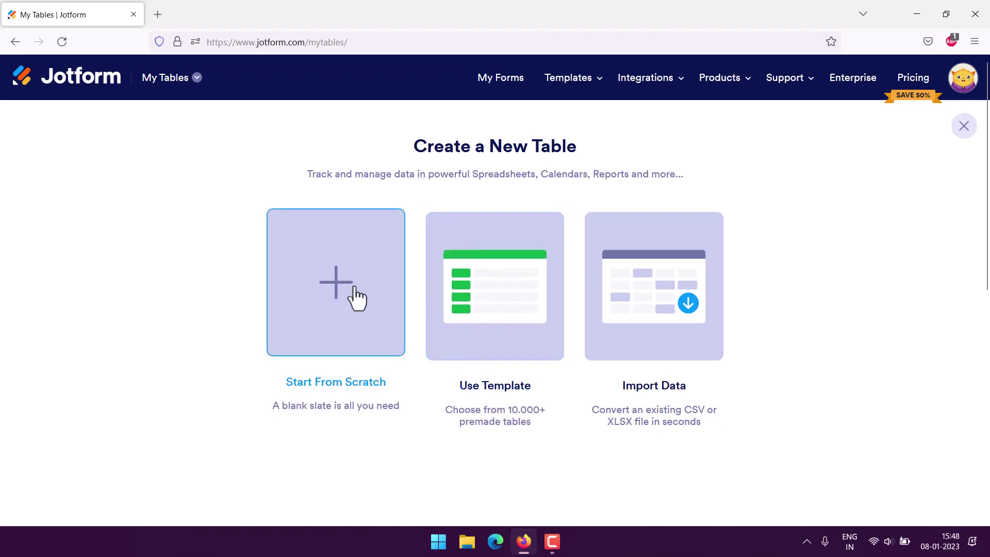
left_click(639, 343)
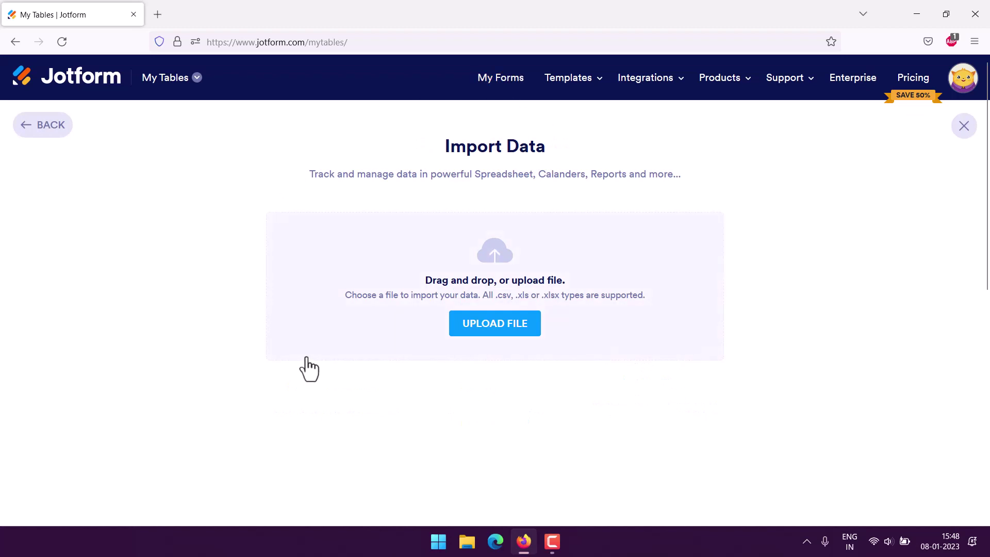
left_click(483, 330)
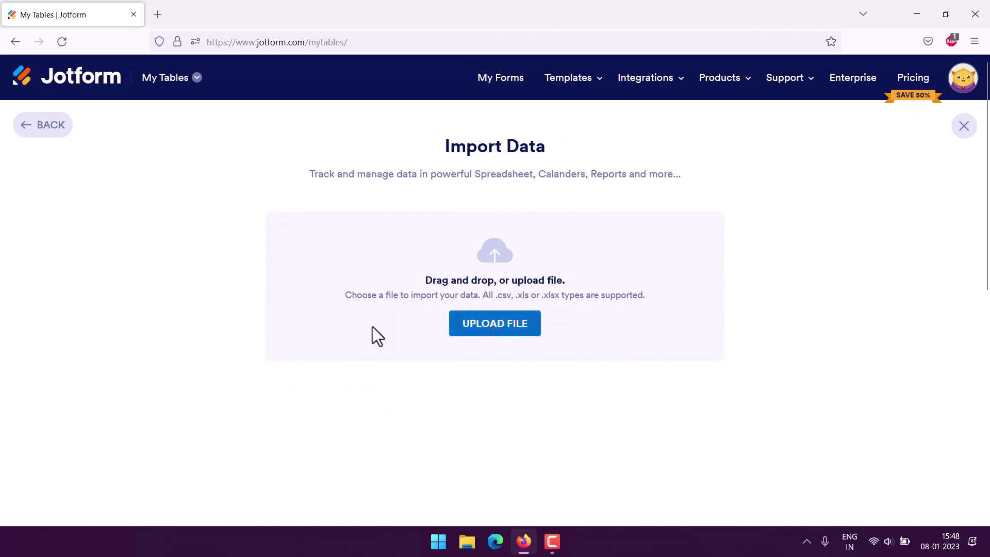
left_click(162, 103)
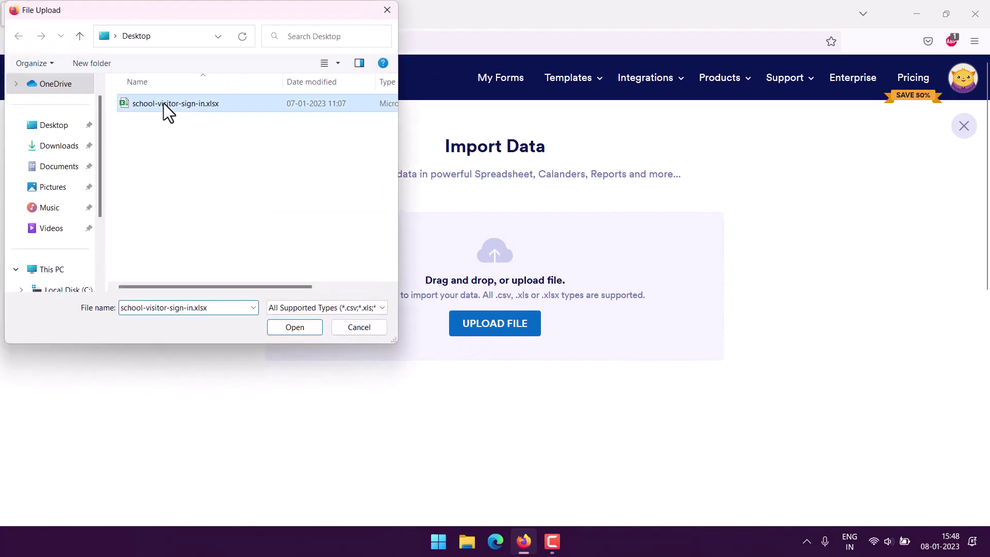
left_click(289, 331)
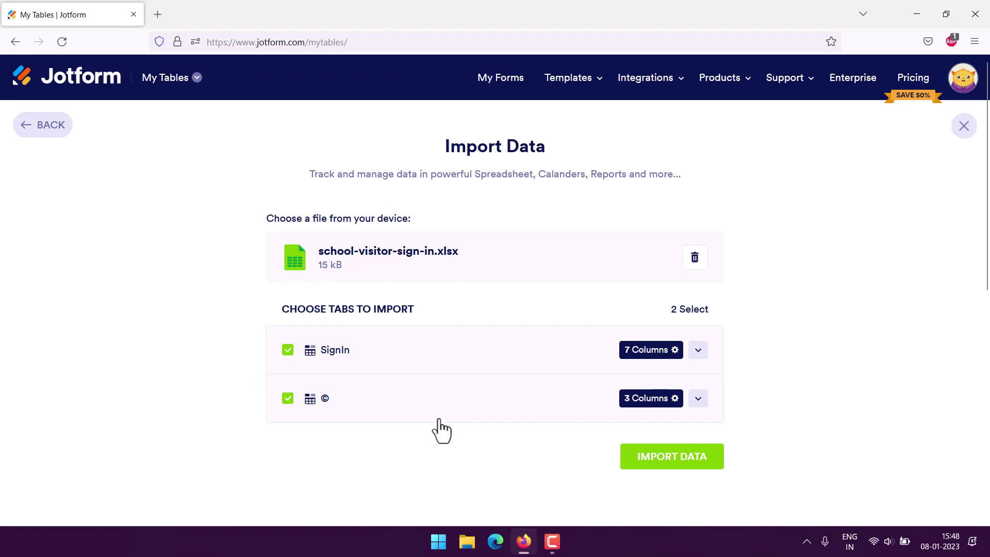
- Uncheck the © sheet and review the SignIn sheet's imported columns and Short Text column types
left_click(289, 401)
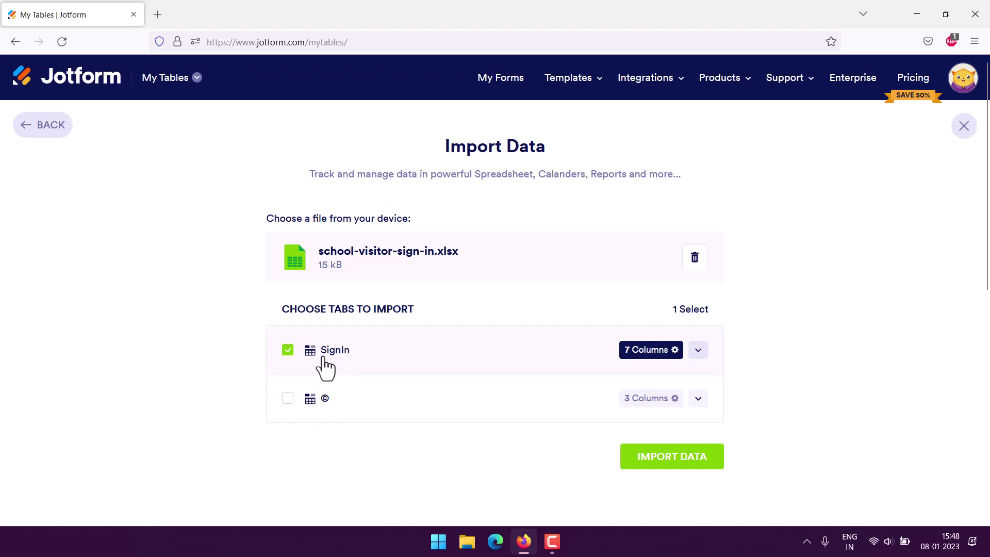
left_click(701, 354)
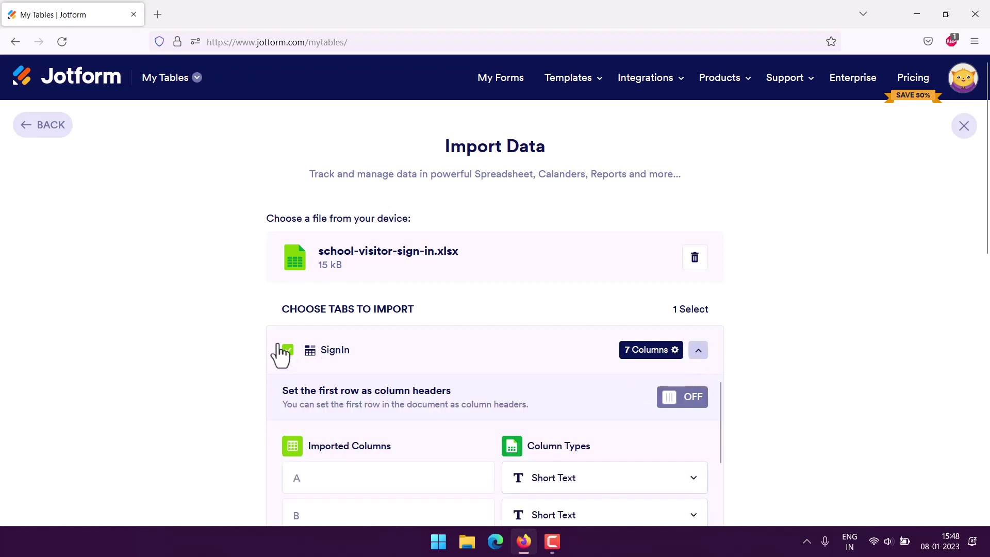
scroll(246, 335, "down", 5)
scroll(393, 239, "down", 4)
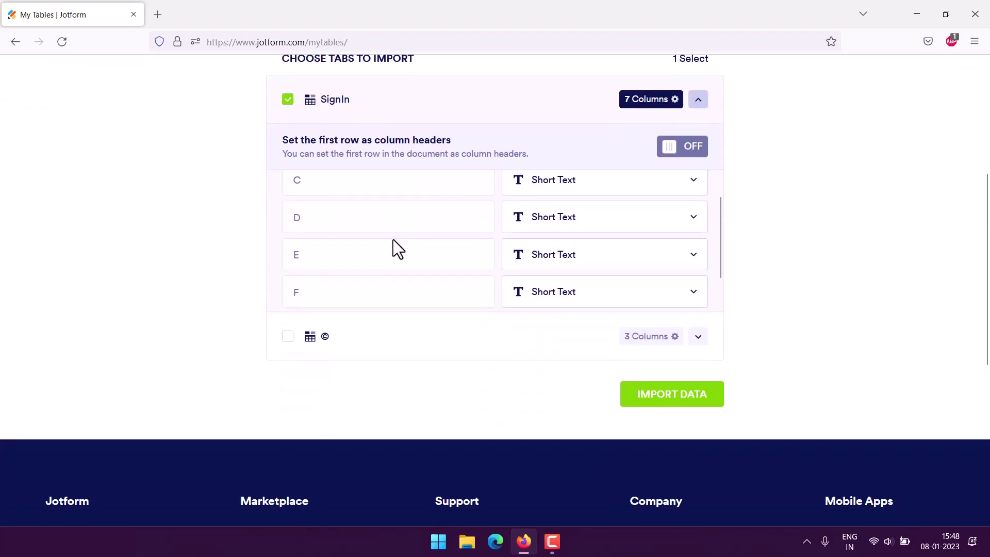
scroll(392, 242, "up", 4)
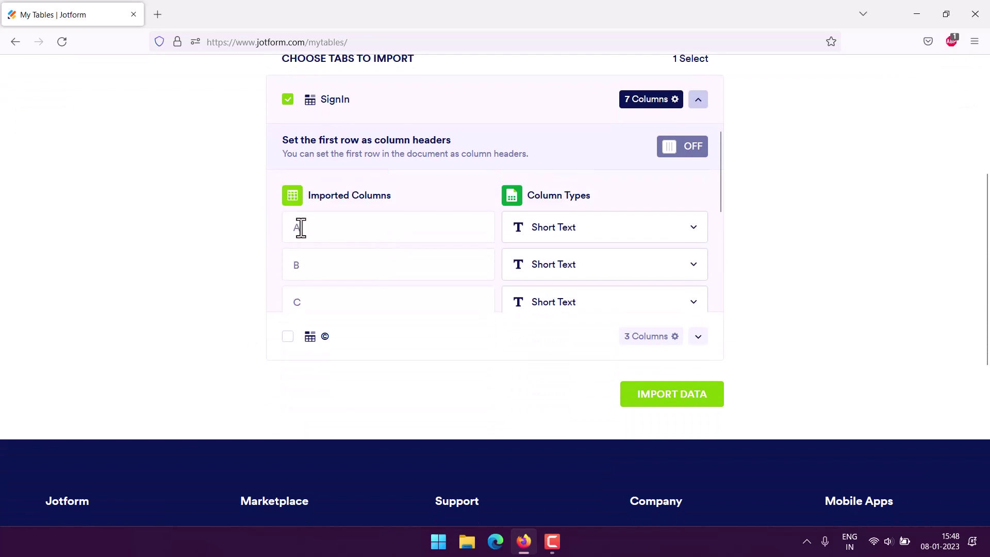
scroll(343, 253, "down", 4)
scroll(374, 287, "up", 4)
scroll(321, 264, "up", 2)
left_click_drag(299, 223, 449, 222)
left_click(458, 223)
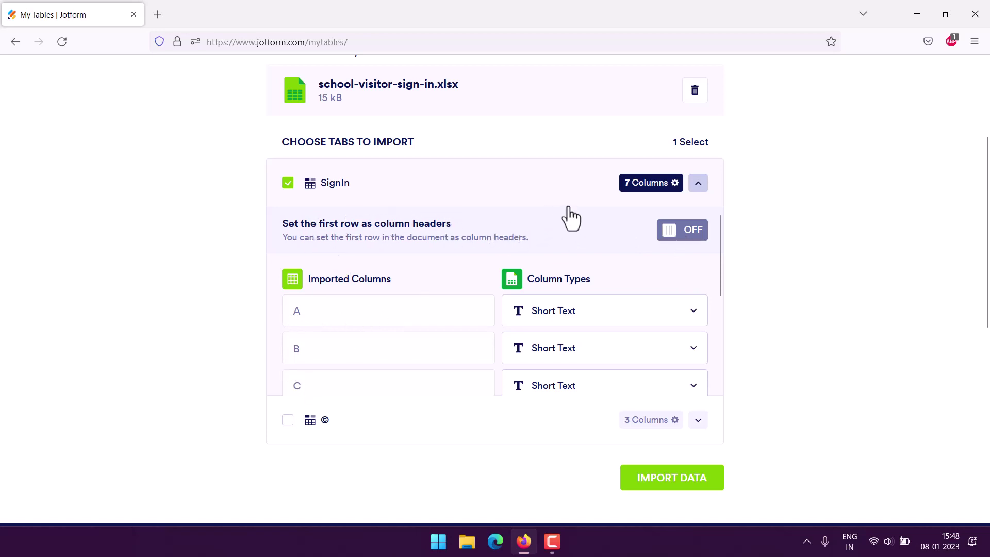
- Import the SignIn sheet as a table and hide its Submission Date column
left_click(661, 481)
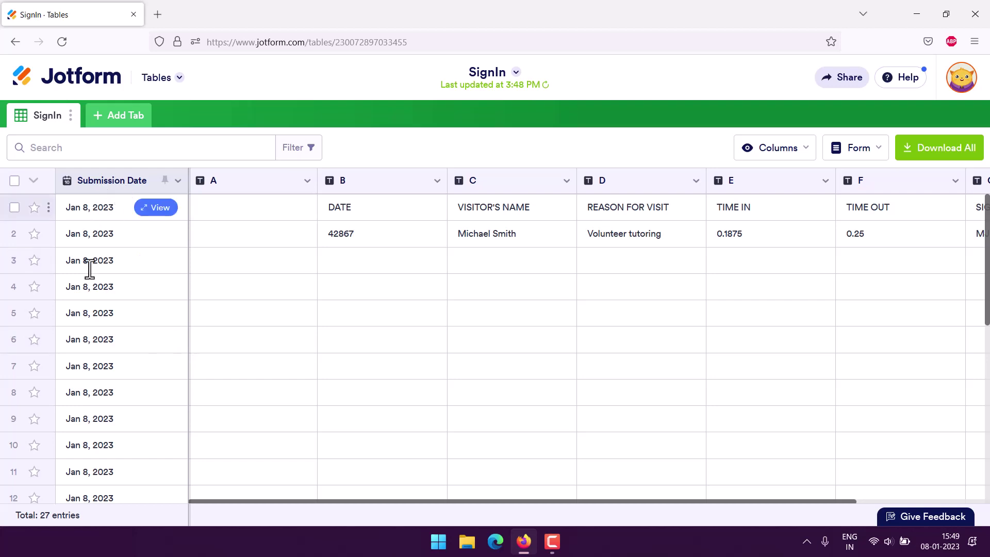
left_click(177, 181)
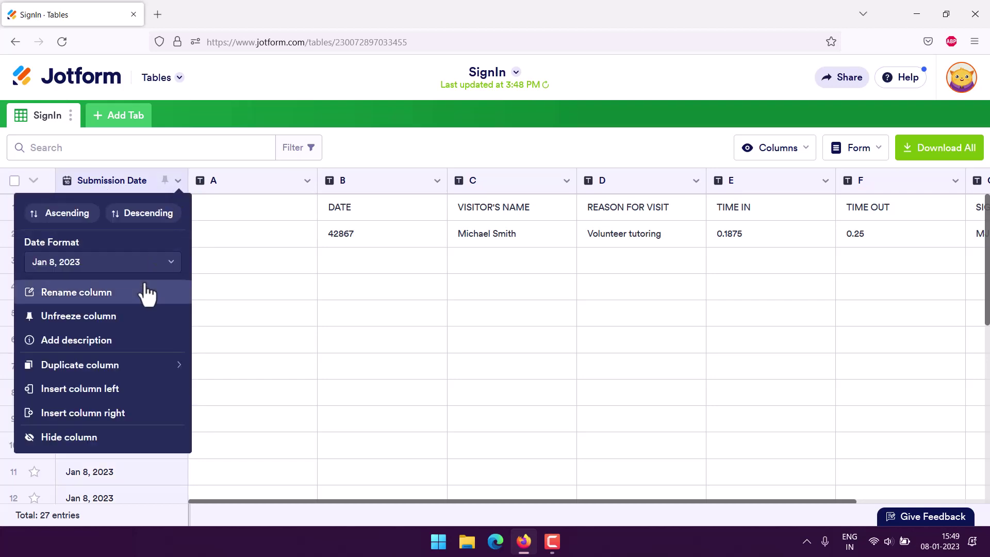
left_click(102, 438)
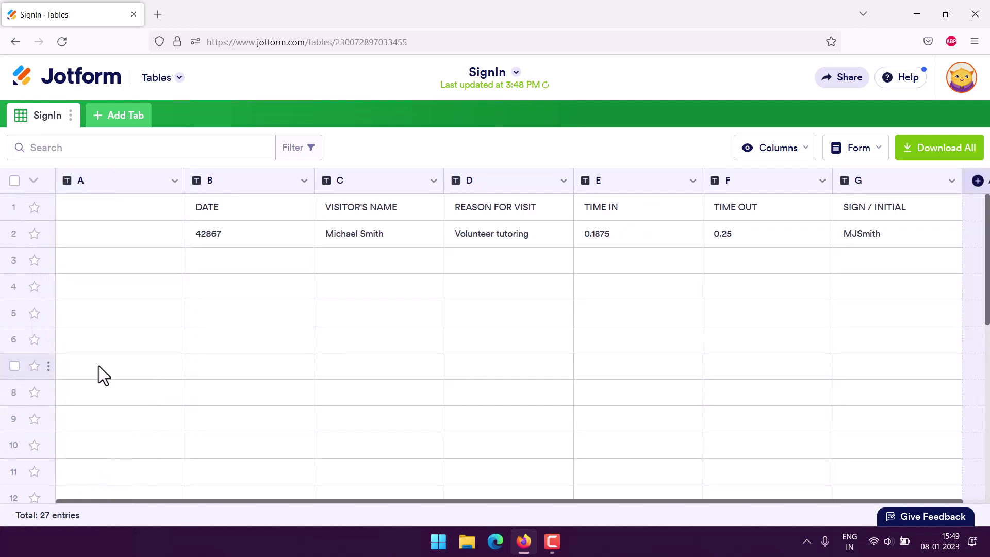
- Delete the empty column A along with all its data
left_click(176, 181)
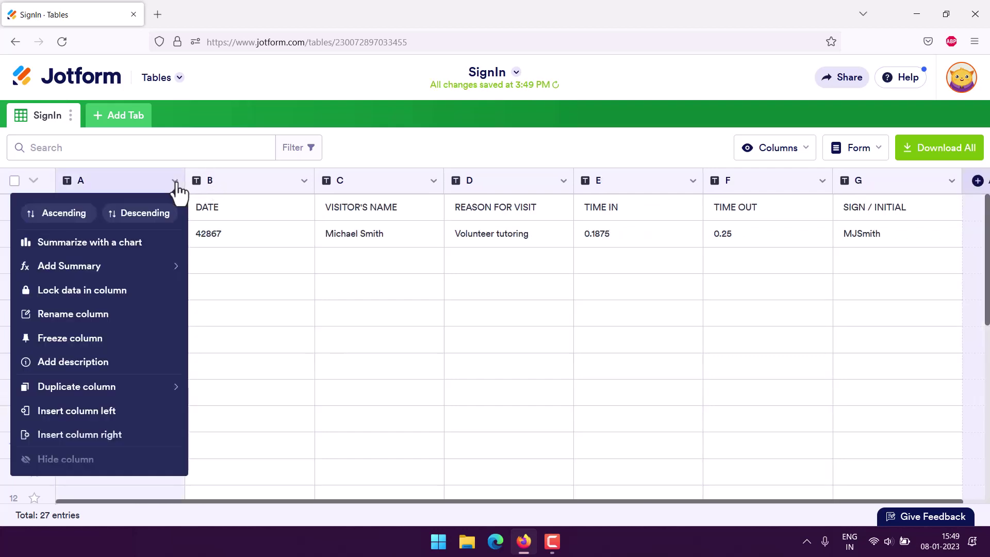
scroll(103, 360, "down", 1)
left_click(92, 470)
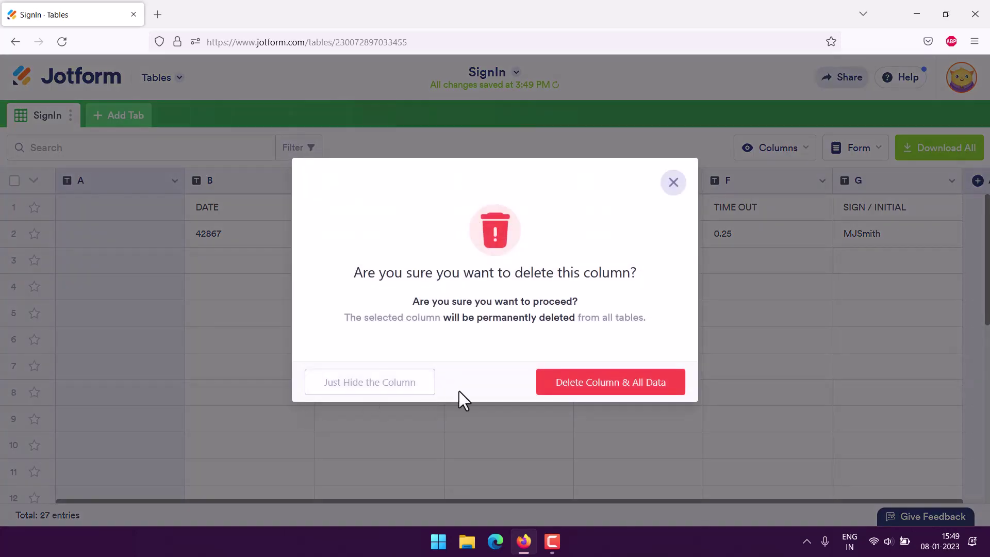
left_click(332, 386)
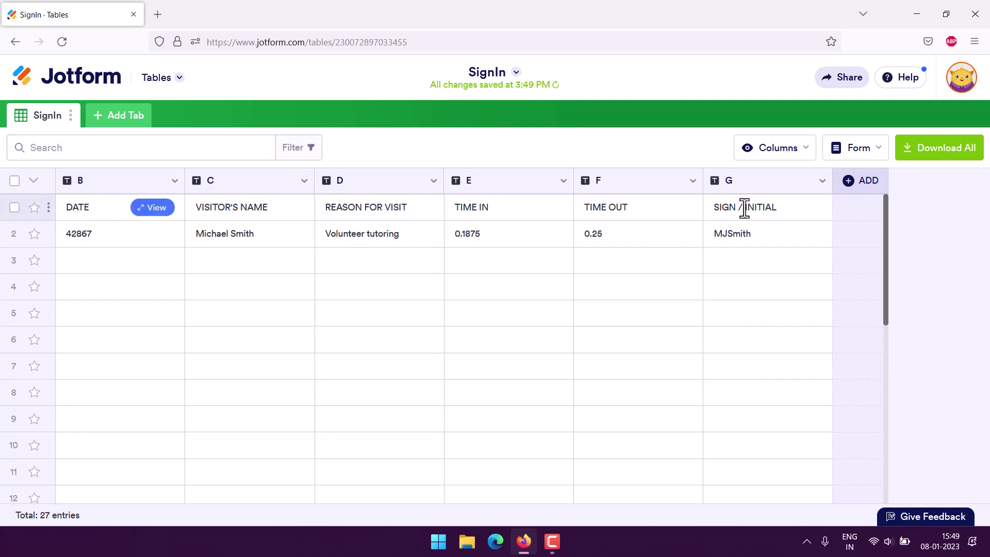
left_click(107, 209)
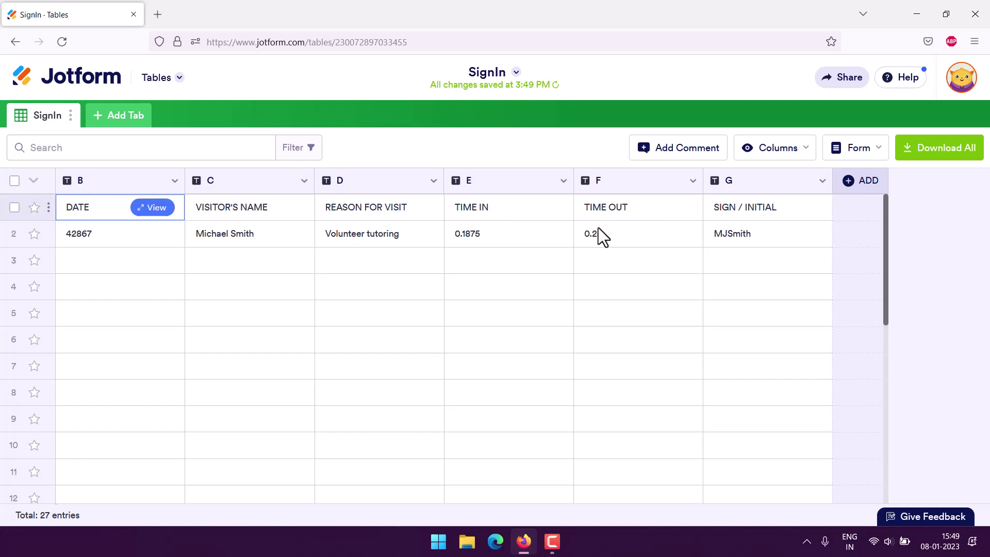
left_click(109, 215)
double_click(107, 209)
left_click(174, 181)
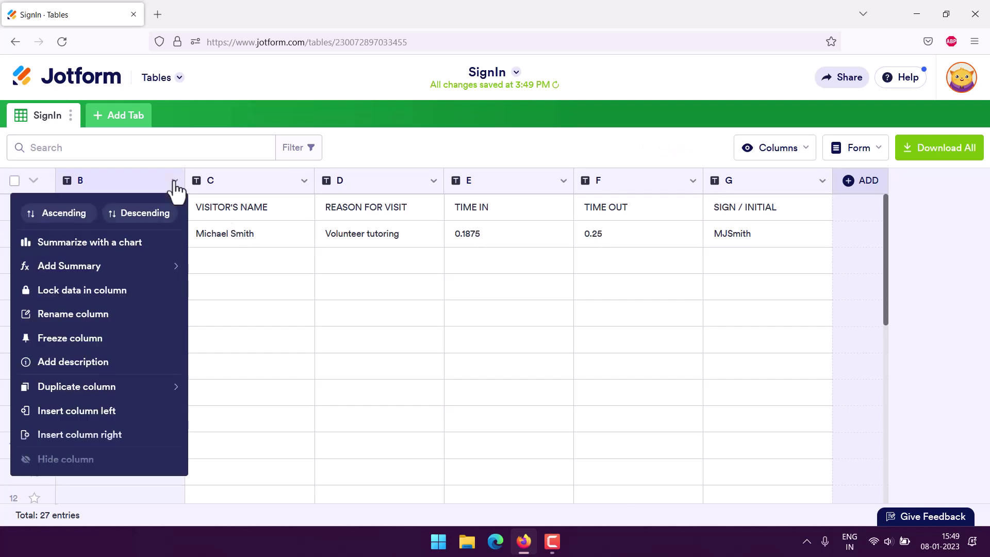
scroll(157, 336, "down", 1)
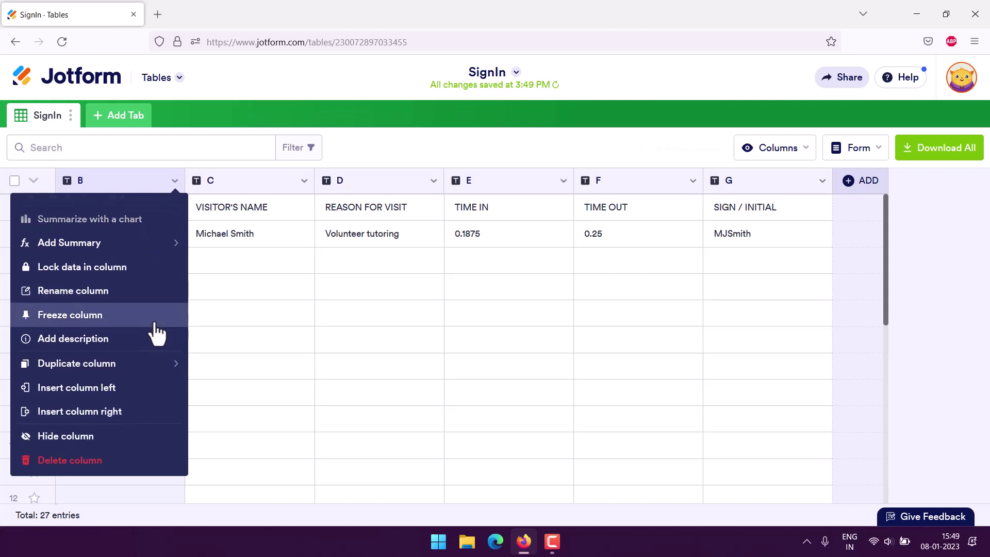
scroll(157, 332, "up", 1)
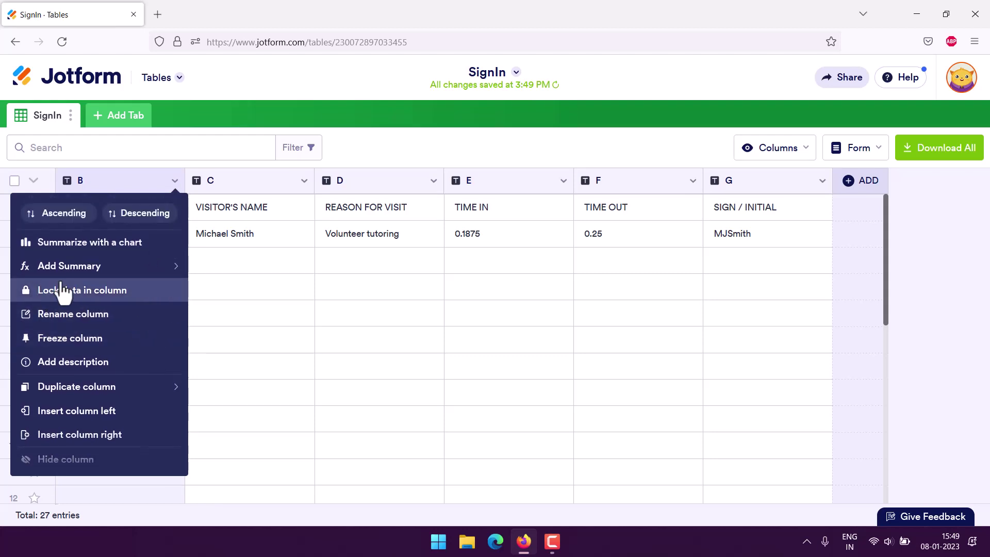
scroll(152, 336, "down", 1)
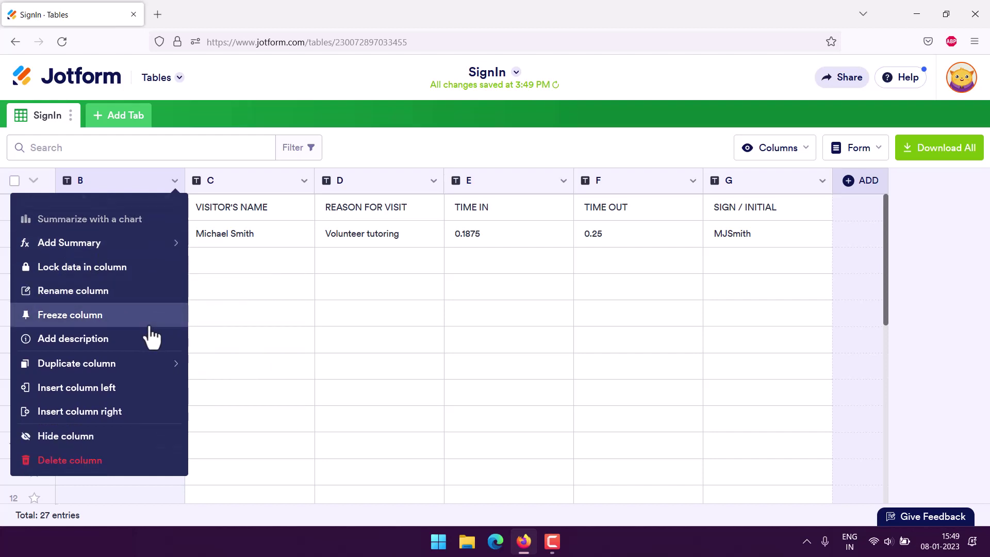
scroll(152, 336, "up", 1)
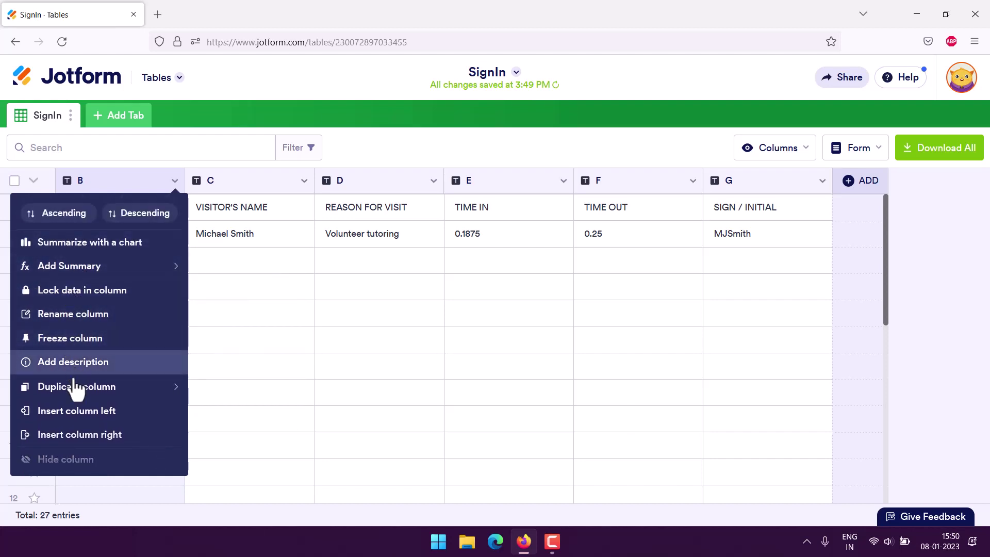
scroll(74, 432, "down", 1)
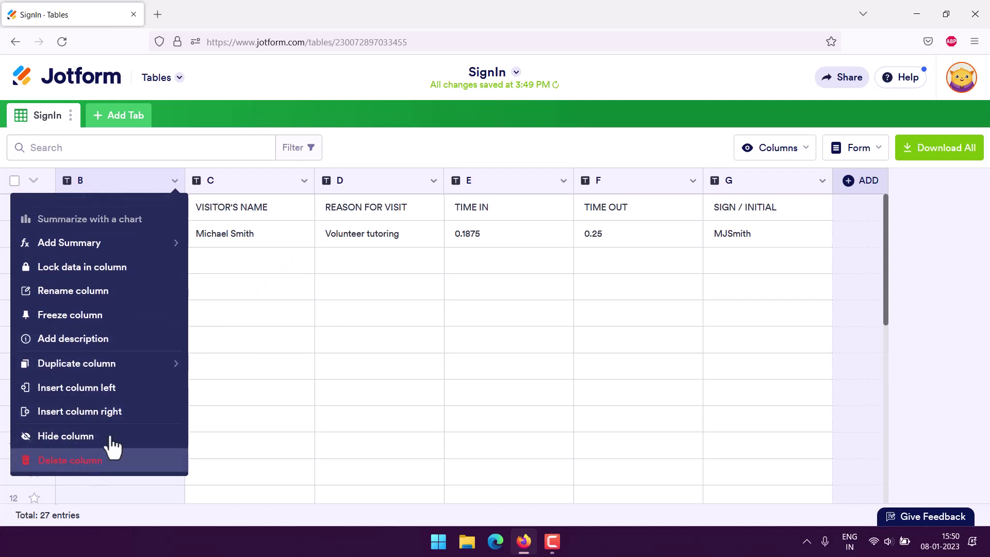
scroll(113, 320, "up", 1)
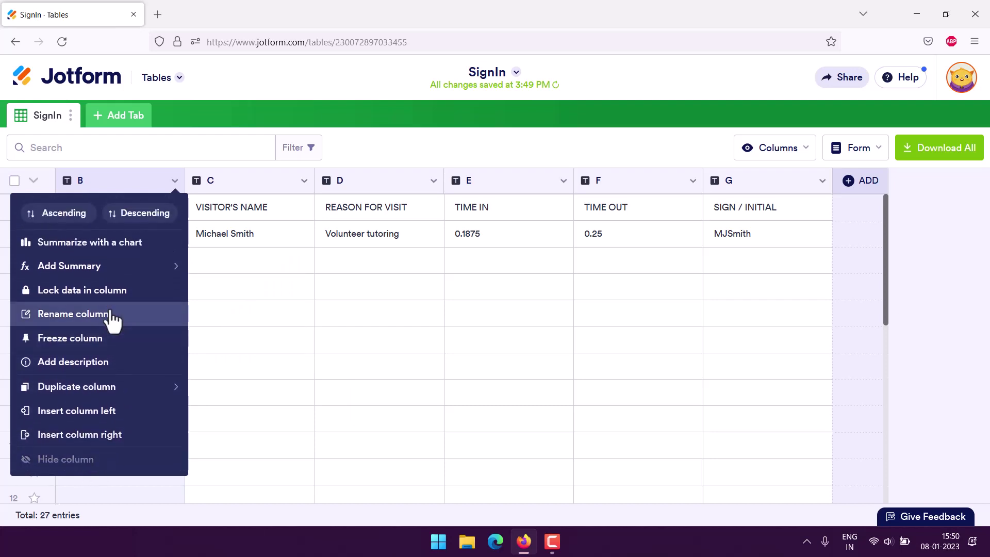
left_click(248, 259)
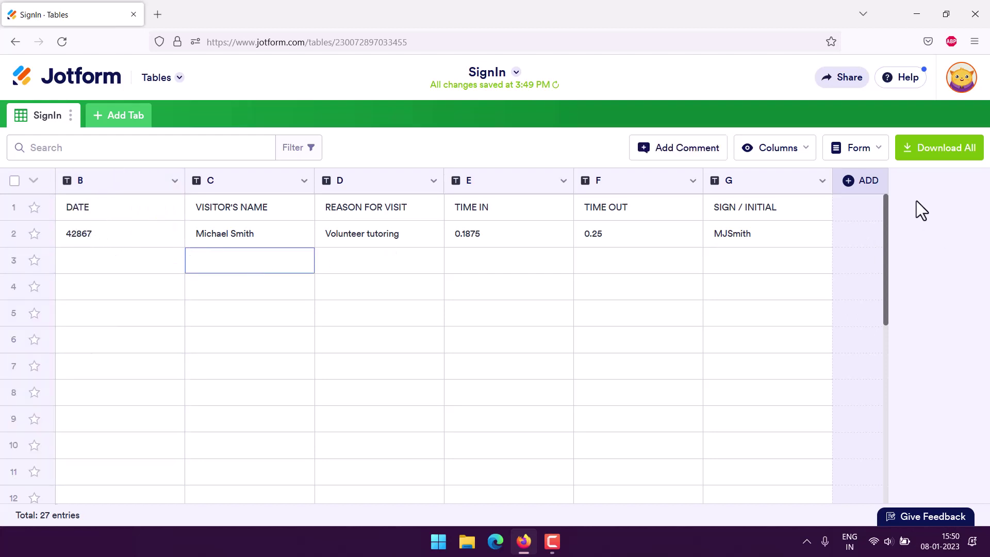
- Add a Date & Time column named Date with Time Options turned on
left_click(850, 186)
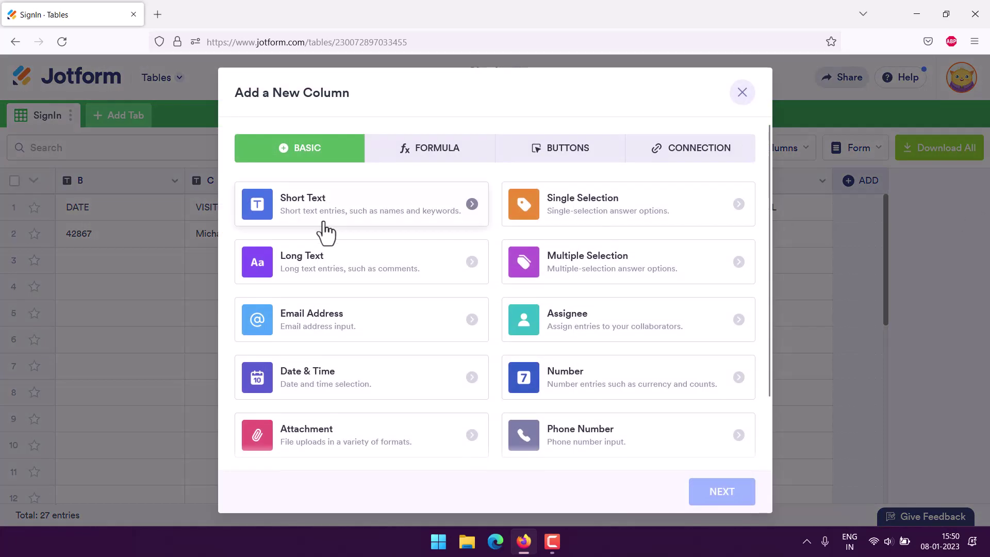
left_click(336, 380)
left_click(722, 491)
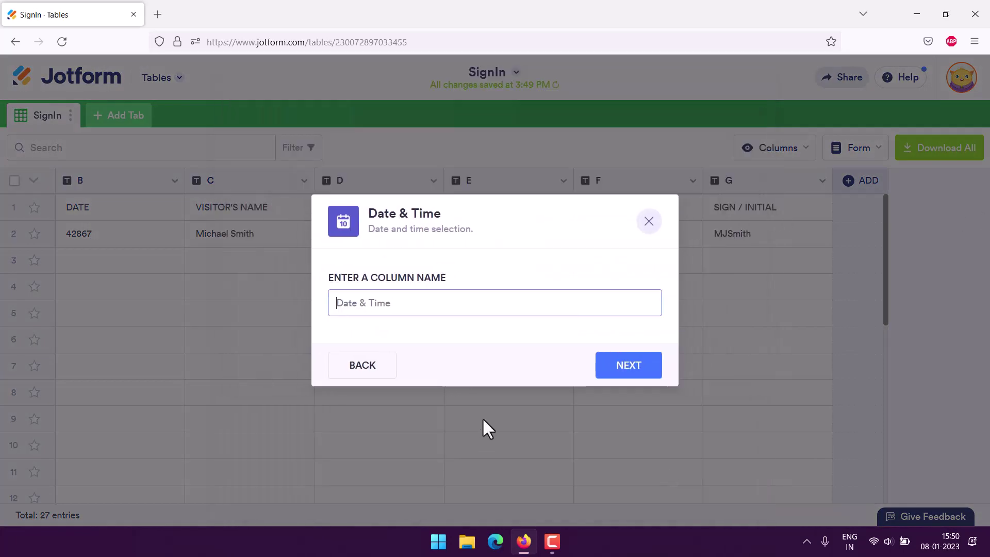
left_click(386, 299)
type("Date")
left_click(633, 379)
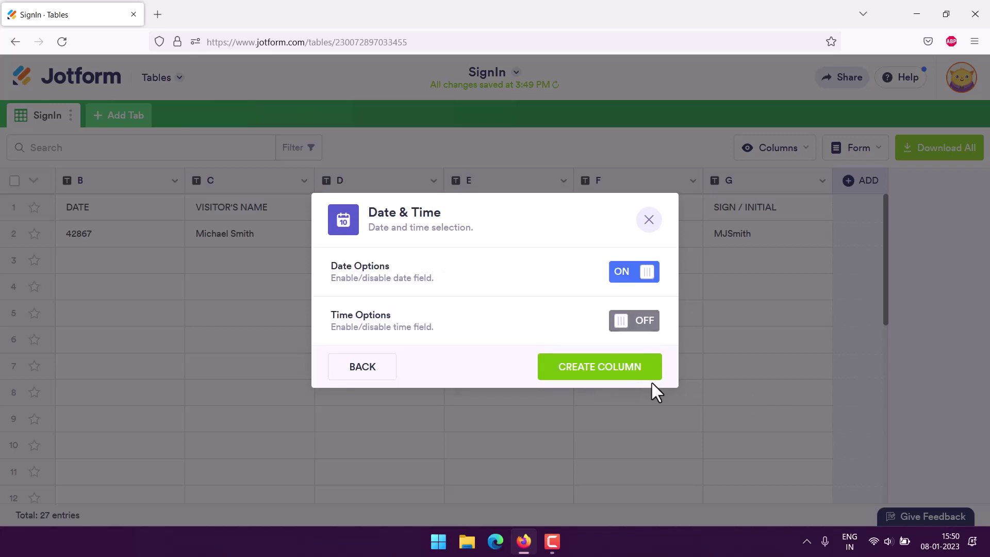
left_click(627, 326)
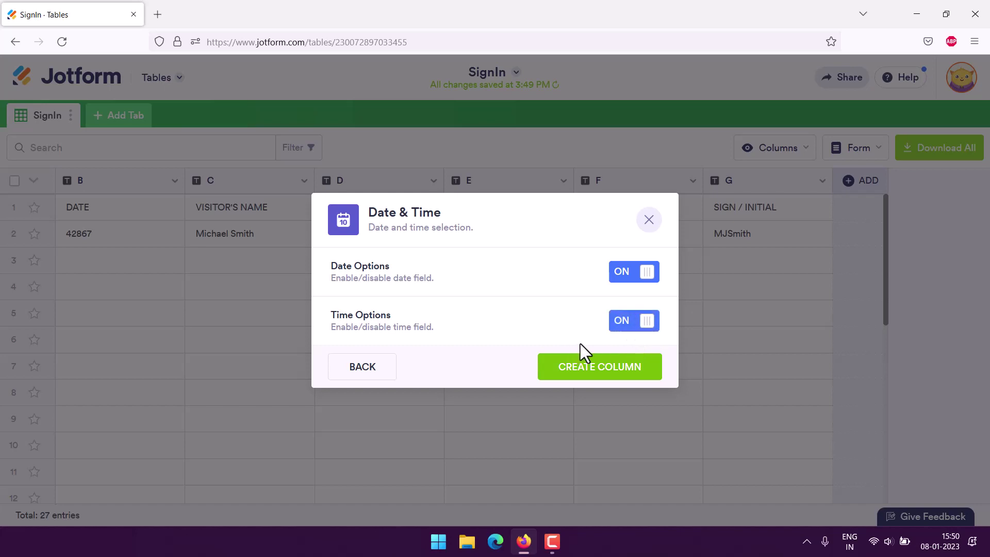
left_click(583, 361)
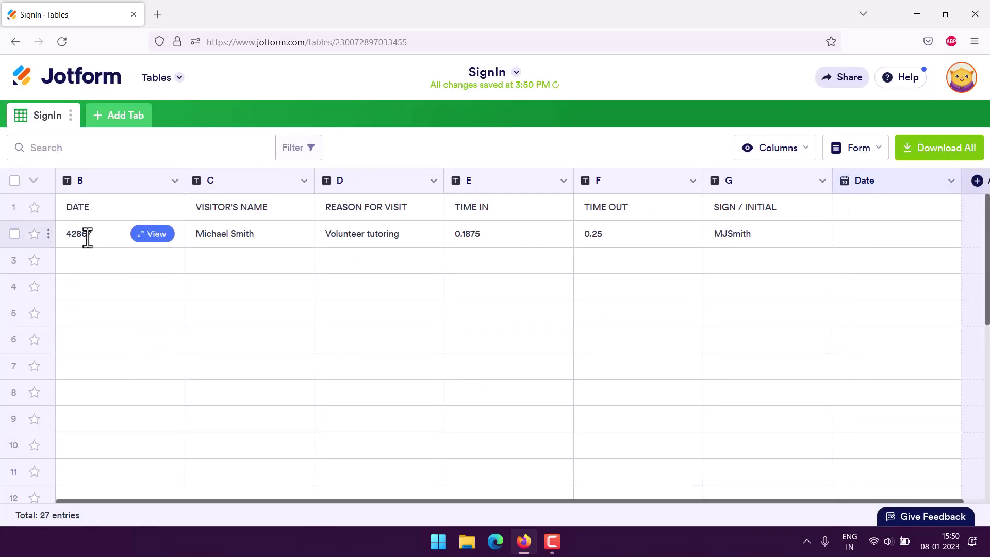
- Move the Date column to the first position and delete old column B with its data
left_click_drag(900, 182, 116, 239)
left_click(303, 181)
scroll(232, 448, "down", 1)
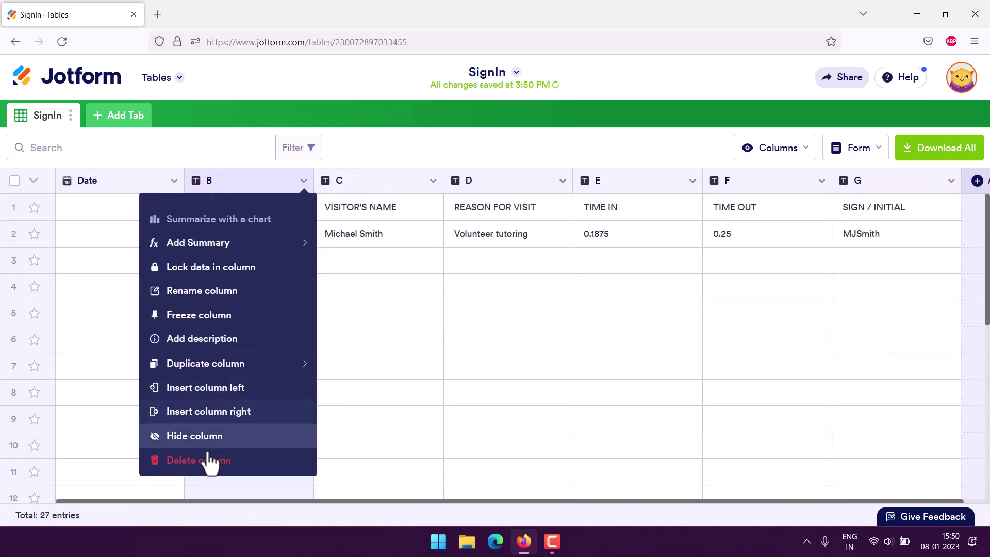
left_click(210, 461)
left_click(671, 393)
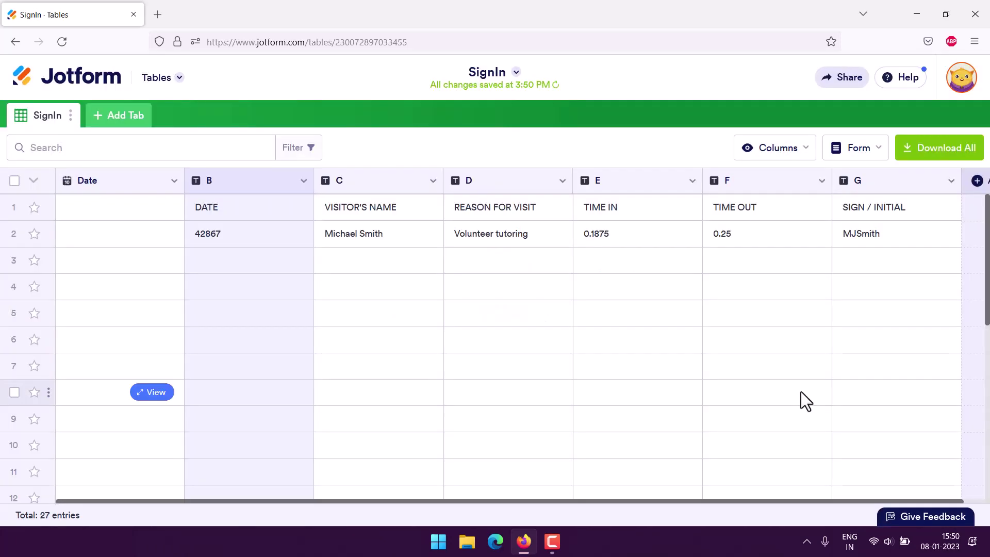
- Select the VISITOR'S NAME label text in row 1 and open column C's options
left_click(203, 209)
left_click_drag(267, 210, 191, 208)
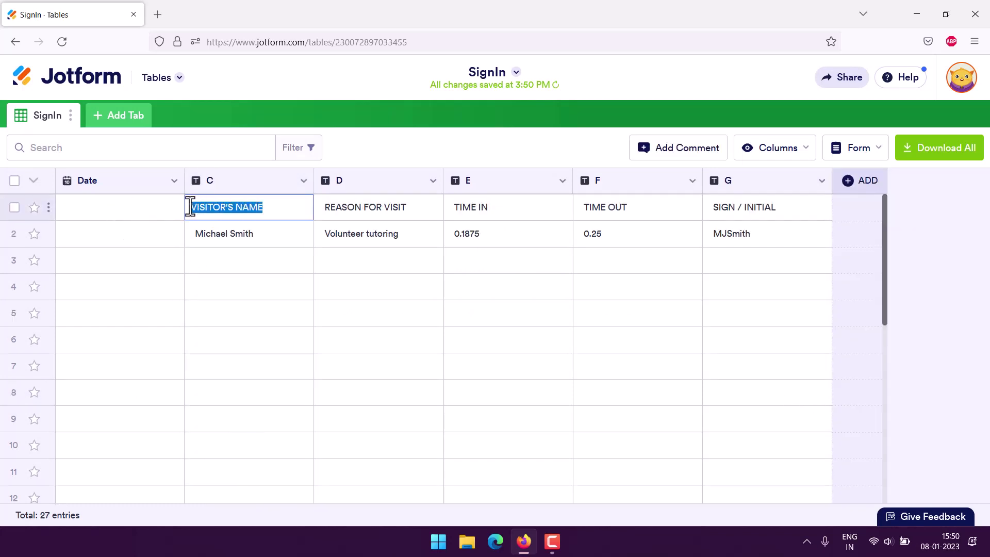
left_click(303, 181)
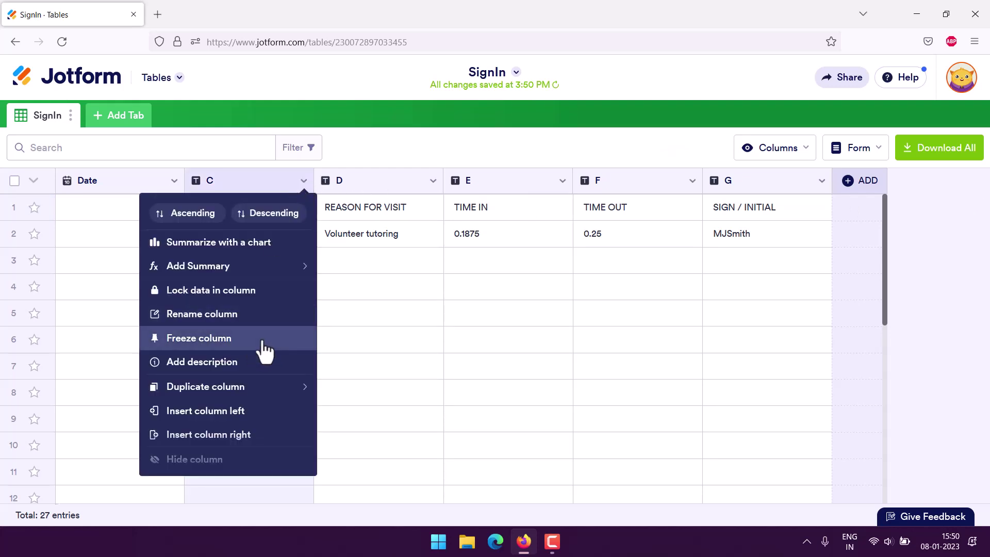
- Add a Short Text column named VISITOR'S NAME and place it right after Date
scroll(285, 343, "down", 1)
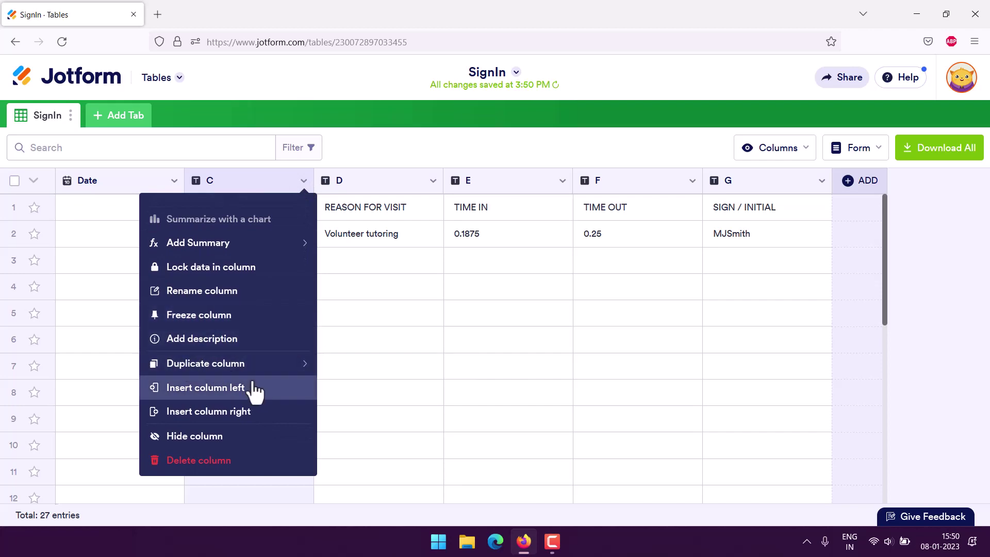
scroll(258, 389, "up", 1)
left_click(850, 178)
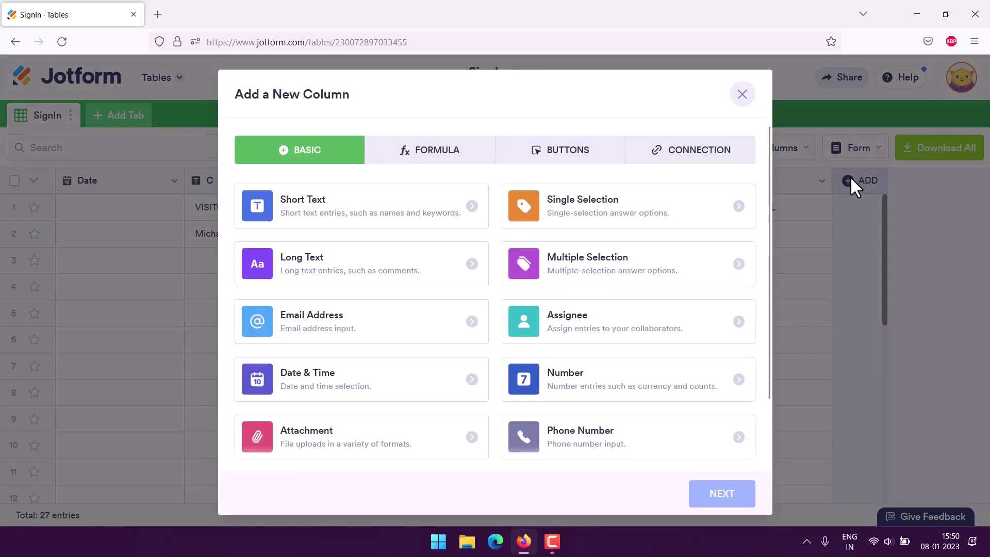
left_click(340, 210)
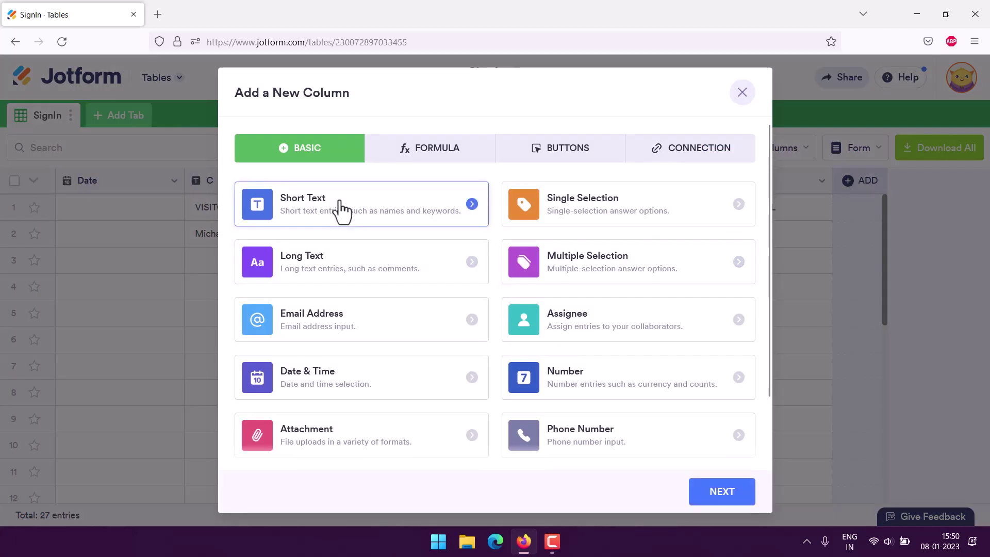
left_click(710, 495)
type("VISITOR'S NAME")
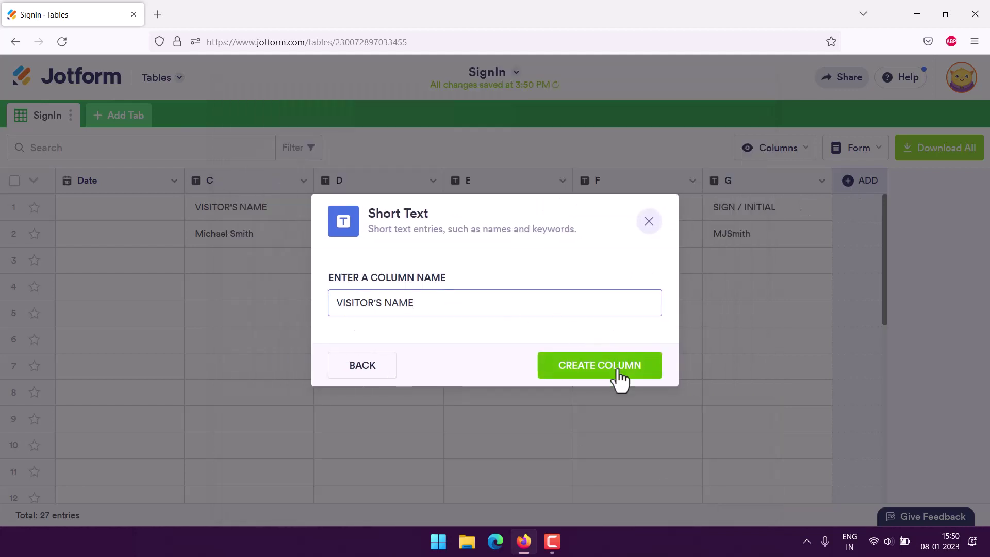
left_click(616, 376)
left_click_drag(829, 186, 278, 206)
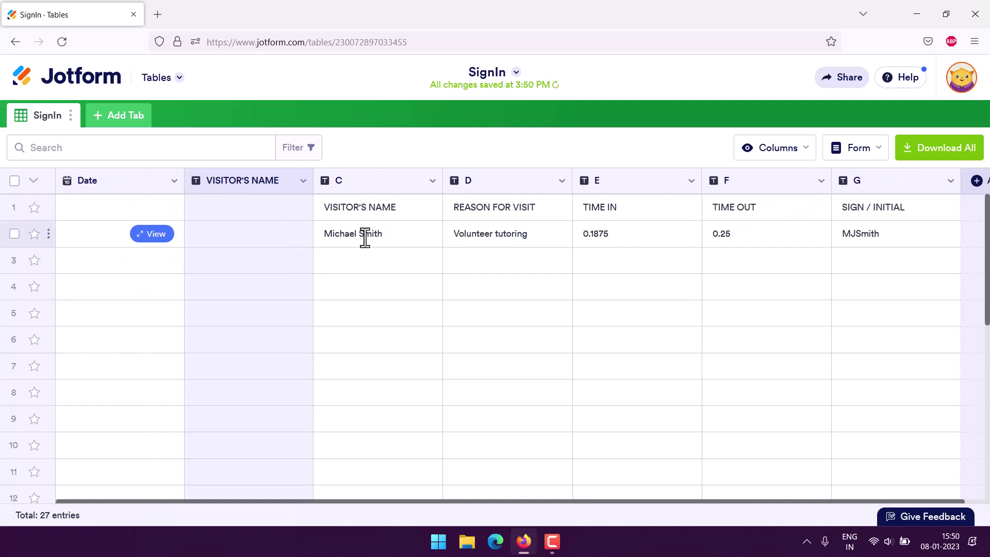
- Copy the visitor's name from column C into row 2 of VISITOR'S NAME
left_click(395, 237)
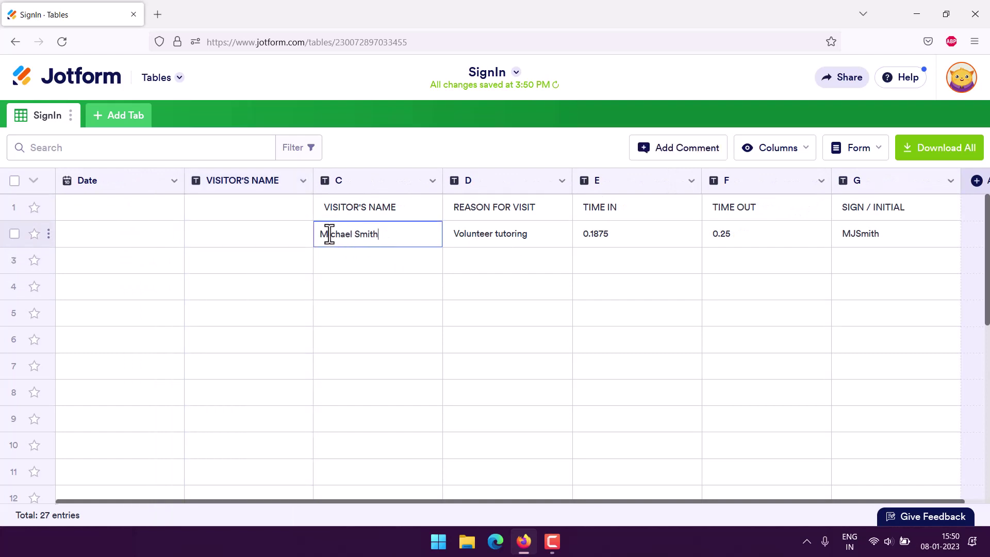
left_click_drag(323, 234, 383, 234)
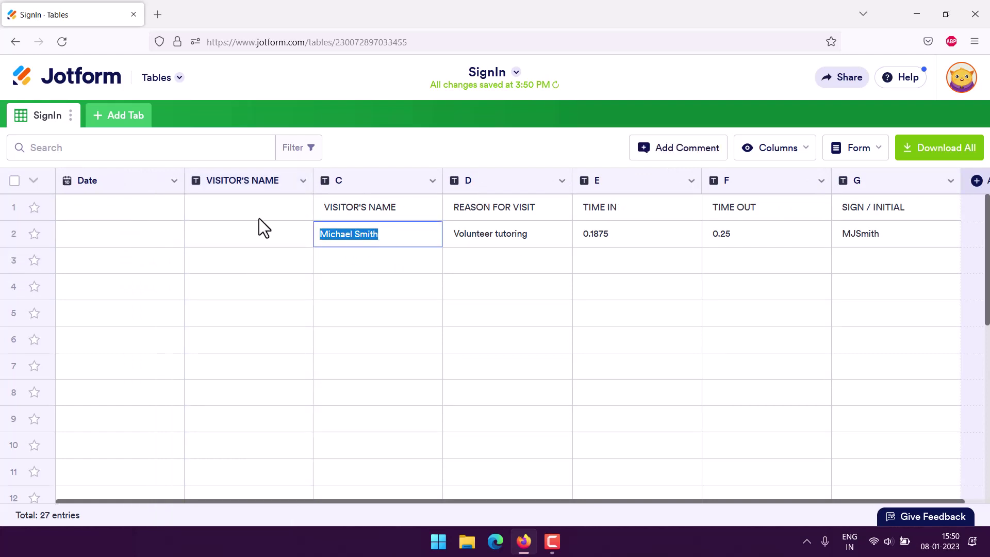
left_click(224, 207)
left_click(221, 236)
left_click(221, 236)
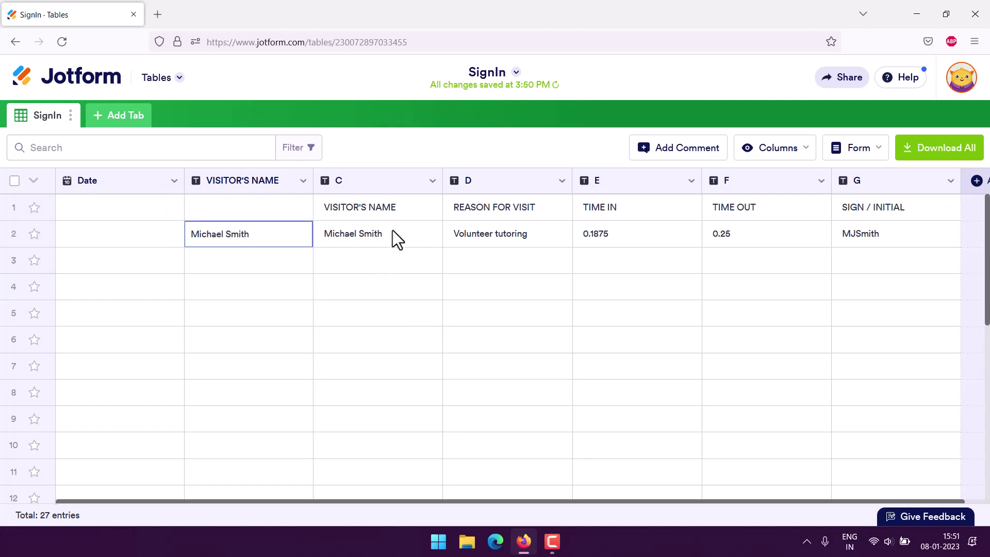
- Delete old column C and all its data
left_click(433, 183)
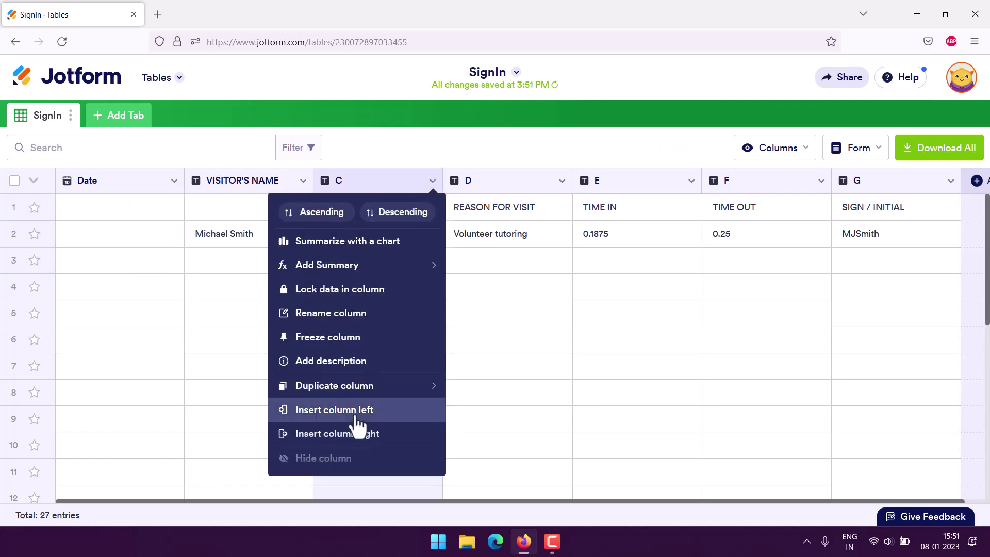
scroll(353, 419, "down", 1)
left_click(340, 460)
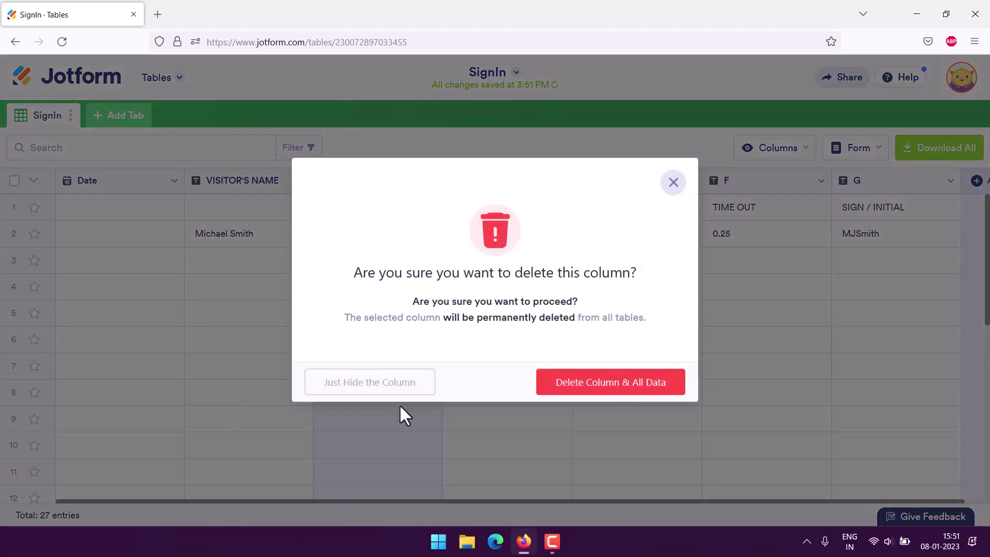
left_click(621, 393)
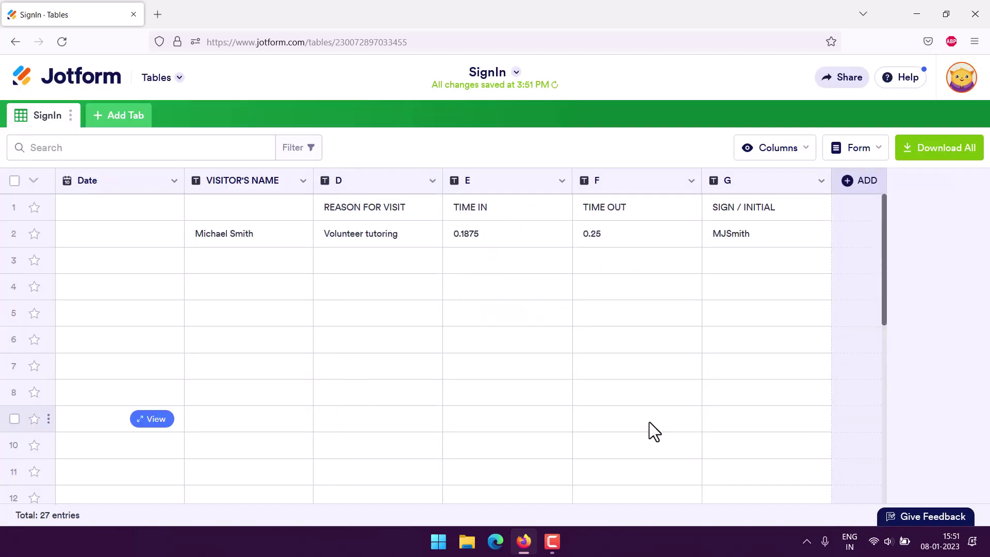
- Add a Short Text column named REASON FOR VISIT, copied from the label, before column D
left_click(398, 206)
left_click(416, 206)
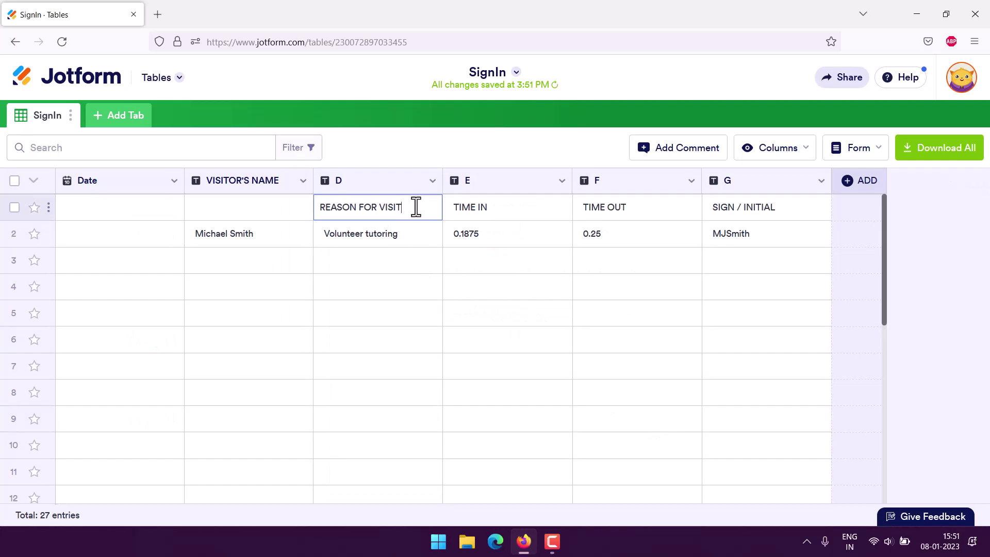
left_click_drag(416, 207, 338, 207)
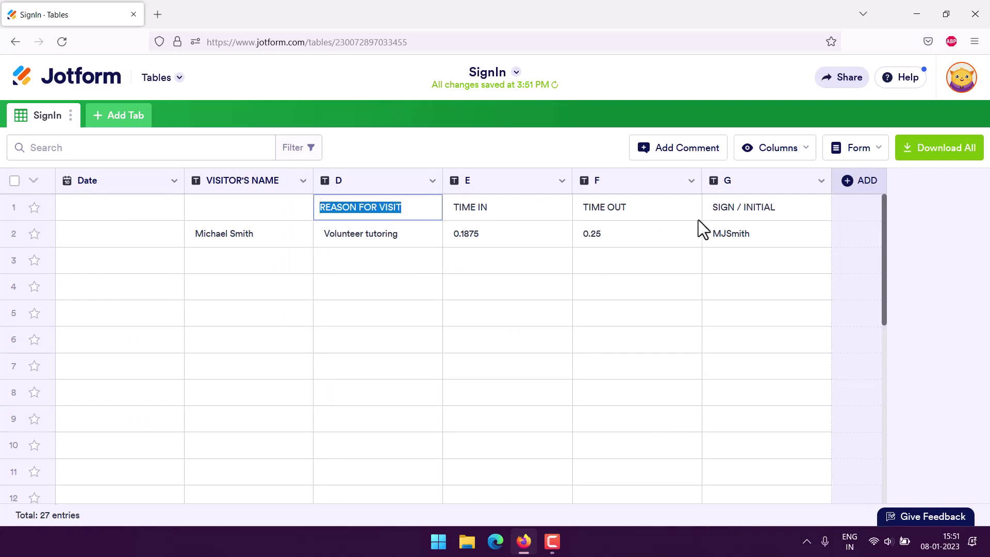
left_click(845, 180)
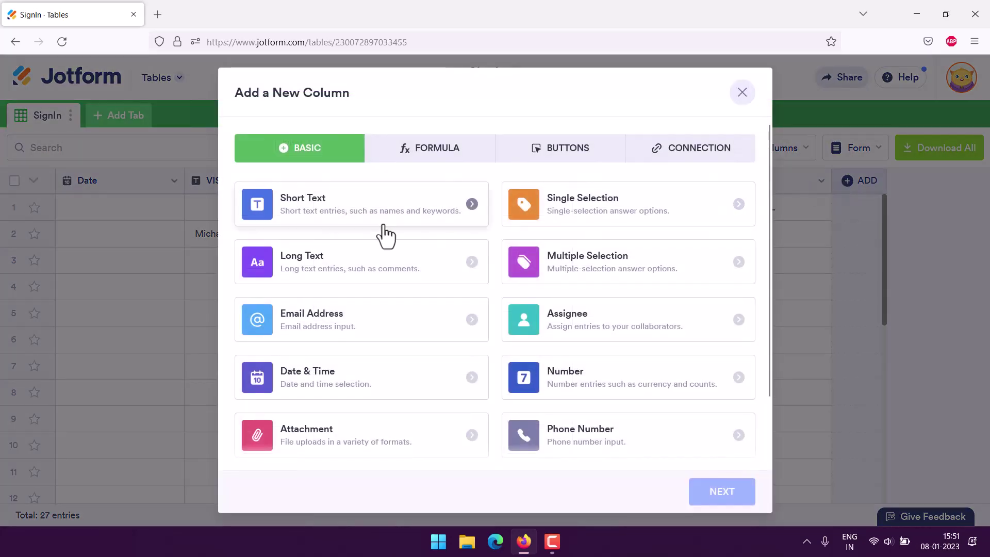
left_click(393, 223)
left_click(711, 497)
type("REASON FOR VISIT")
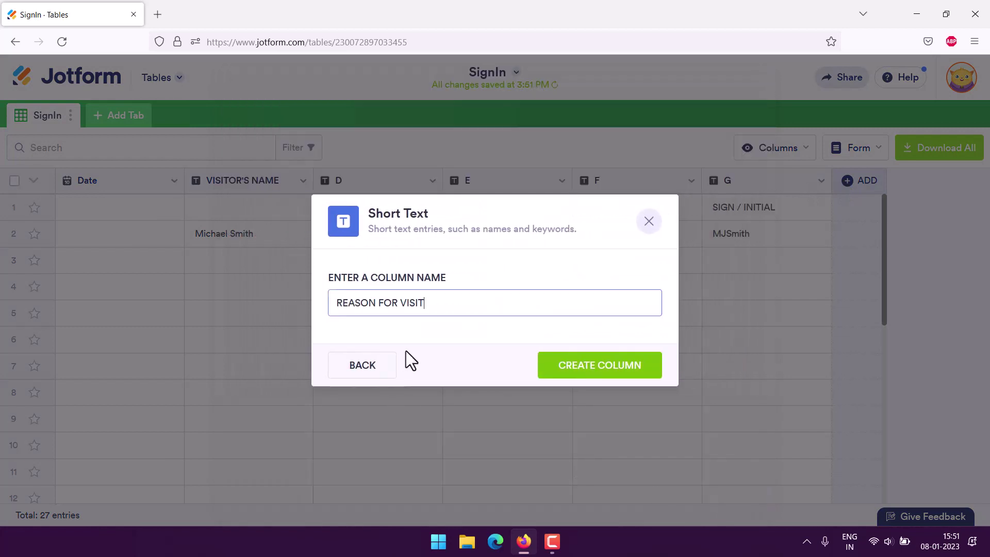
left_click(614, 367)
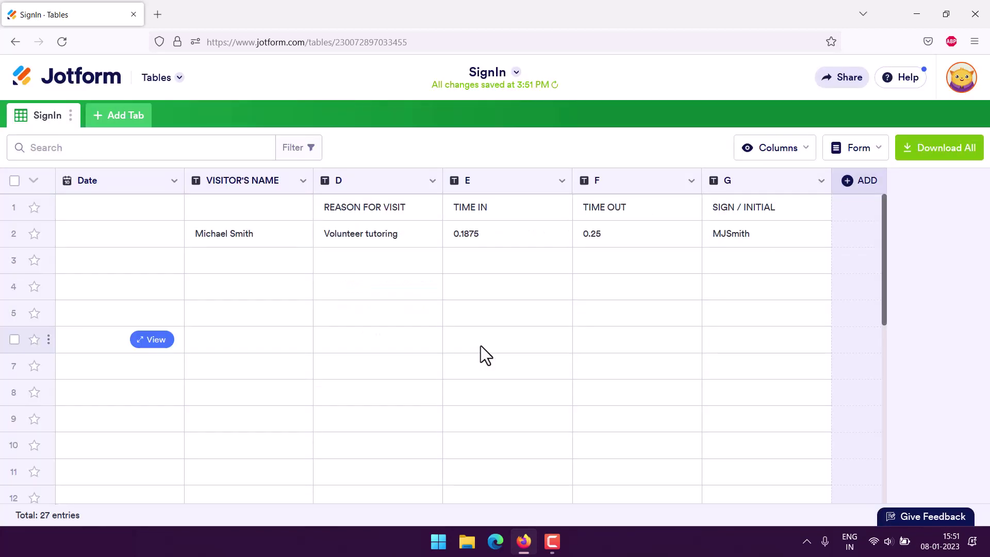
left_click_drag(844, 183, 330, 188)
- Copy 'Volunteer tutoring' from column D into row 2 of REASON FOR VISIT
left_click(536, 237)
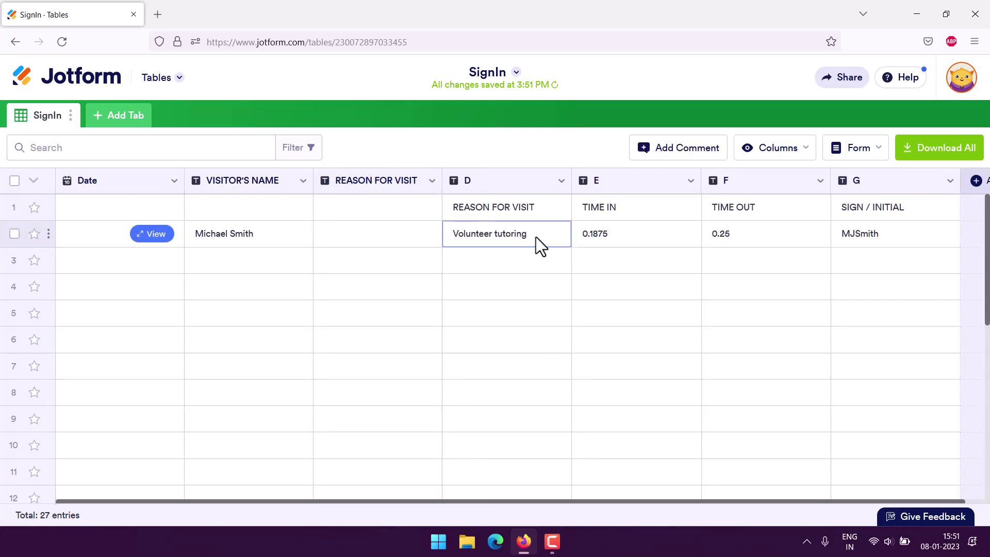
left_click(470, 233)
left_click_drag(522, 235, 447, 226)
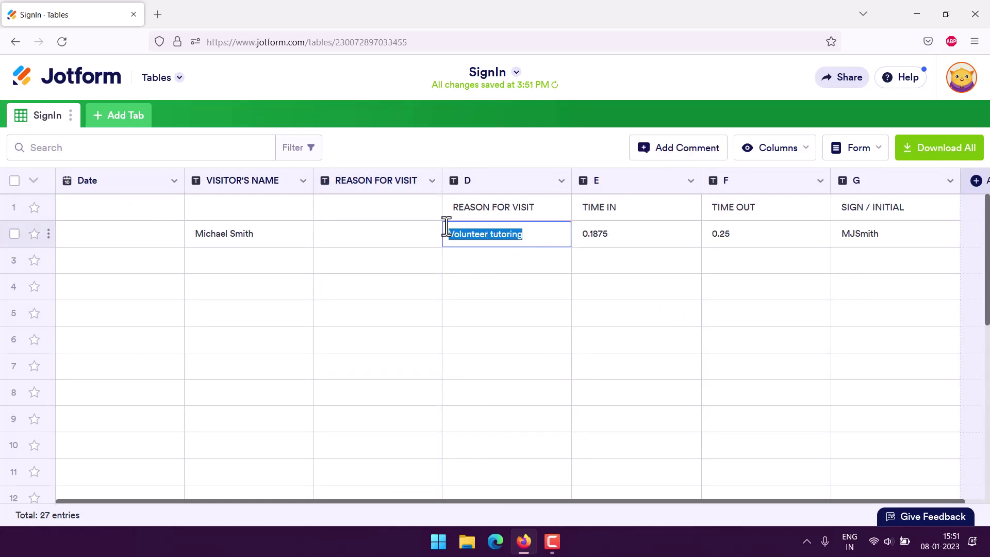
key("ctrl+c")
left_click(344, 236)
left_click(351, 234)
key("ctrl+v")
- Delete column D and all its data
left_click(561, 180)
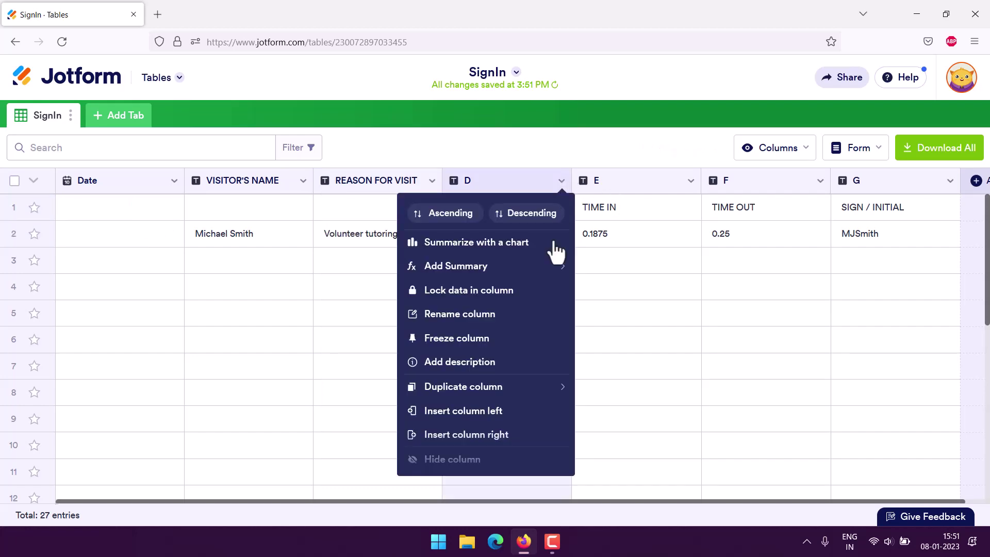
scroll(515, 371, "down", 1)
left_click(477, 461)
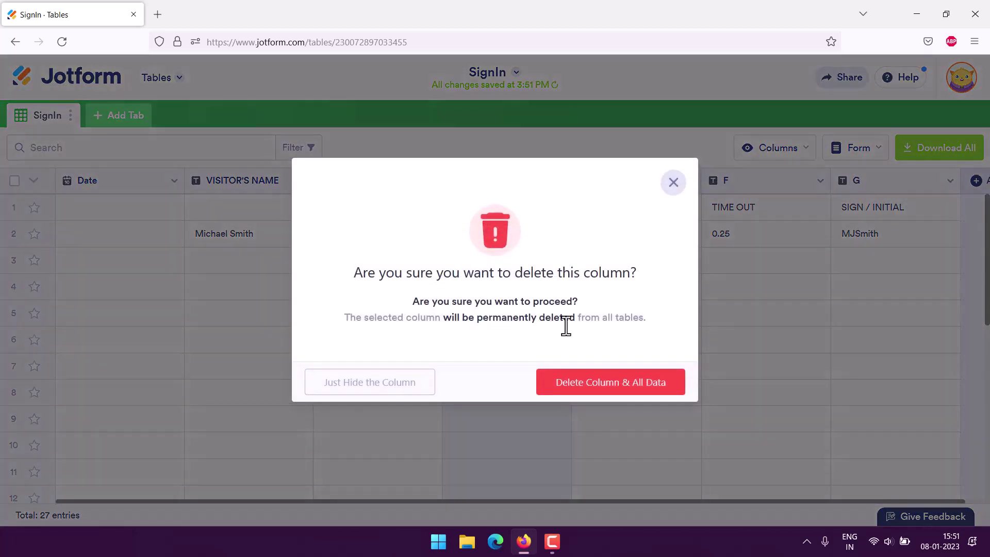
left_click(592, 387)
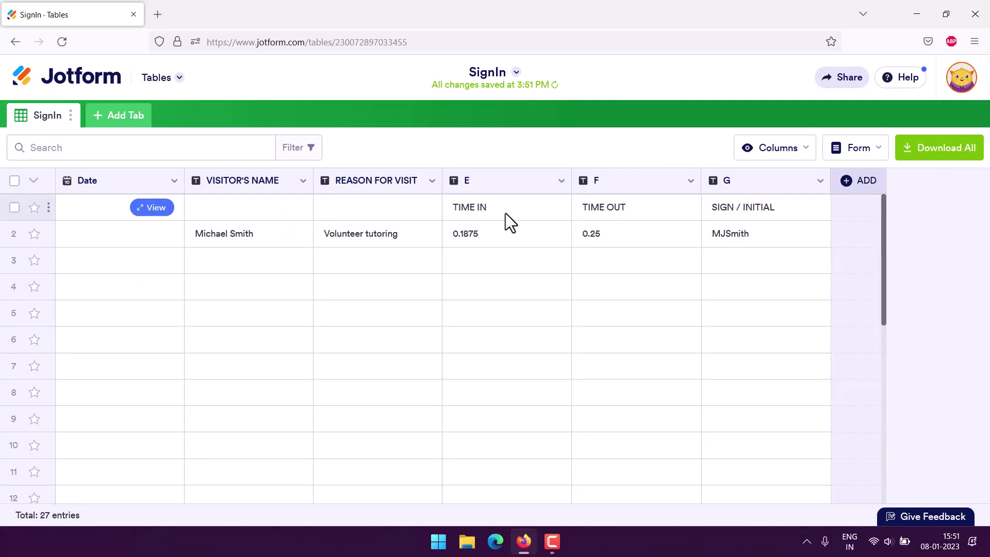
- Add a Time In Date & Time column with time enabled, placed after REASON FOR VISIT
left_click(853, 185)
scroll(577, 381, "down", 2)
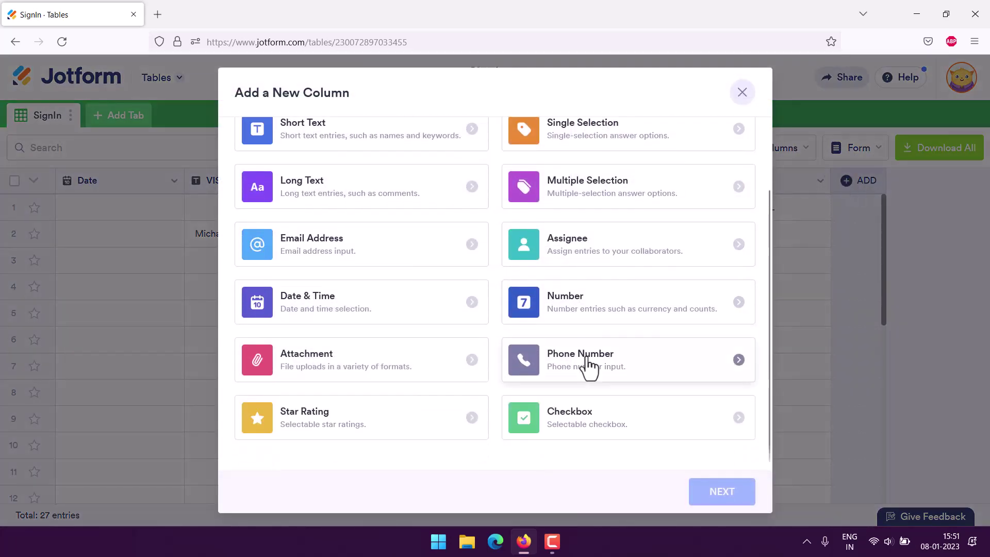
left_click(325, 317)
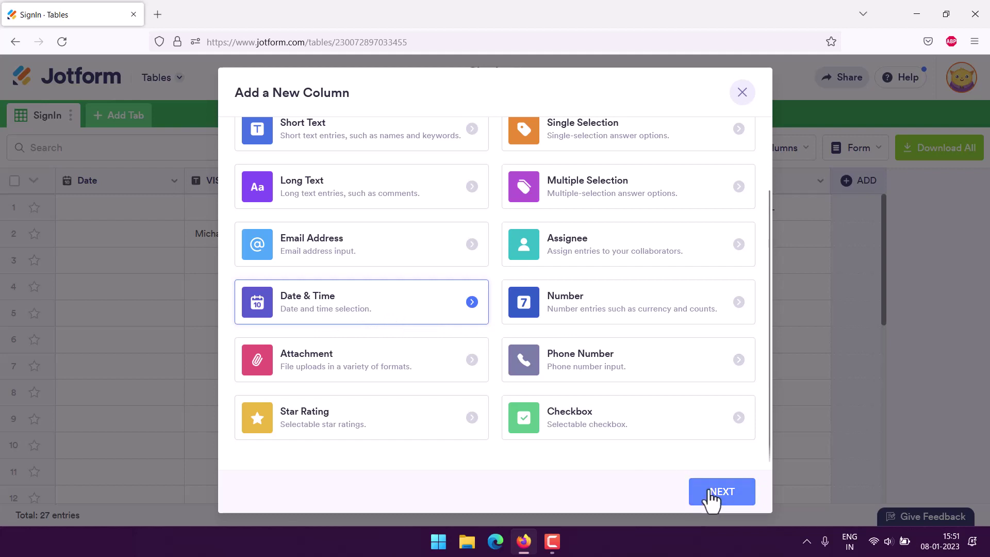
left_click(709, 492)
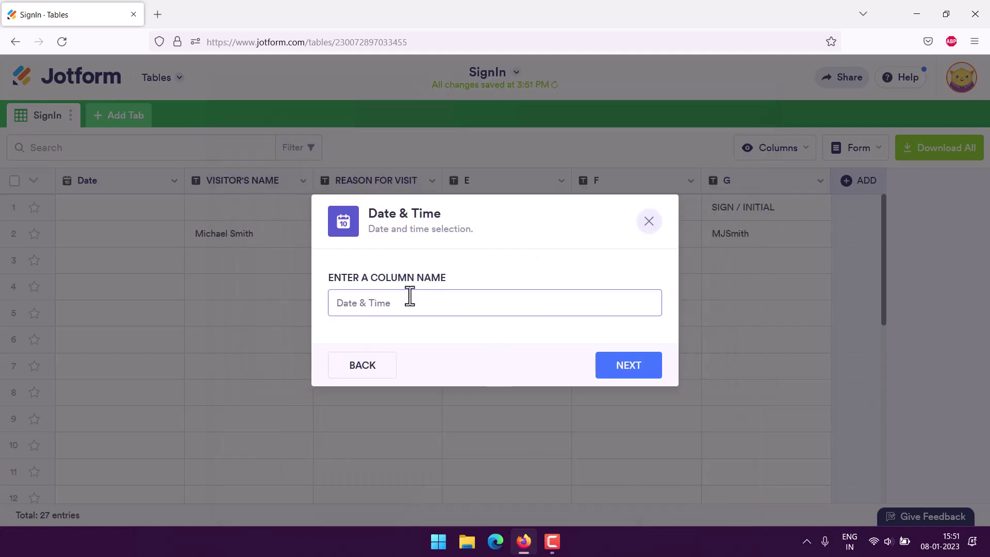
left_click(599, 366)
left_click(622, 326)
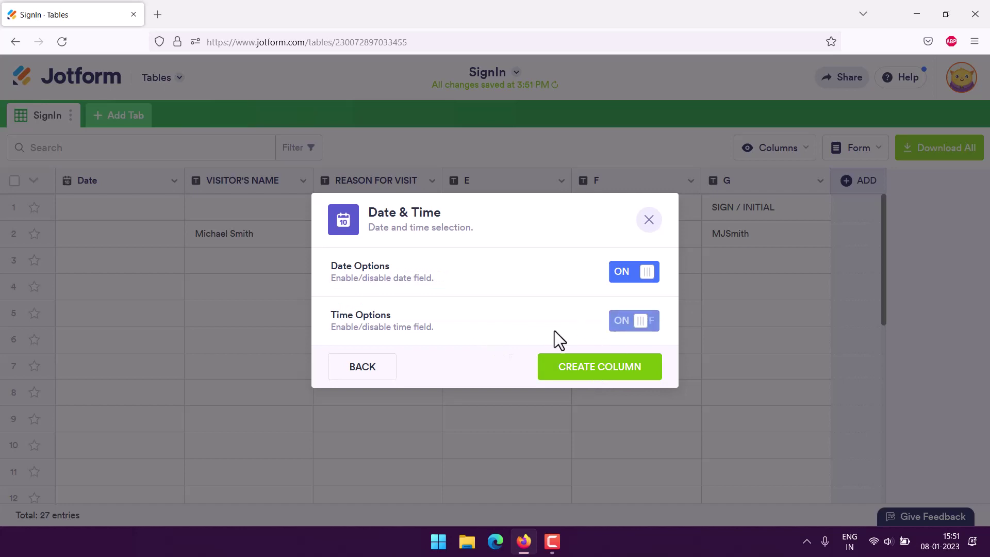
left_click(590, 368)
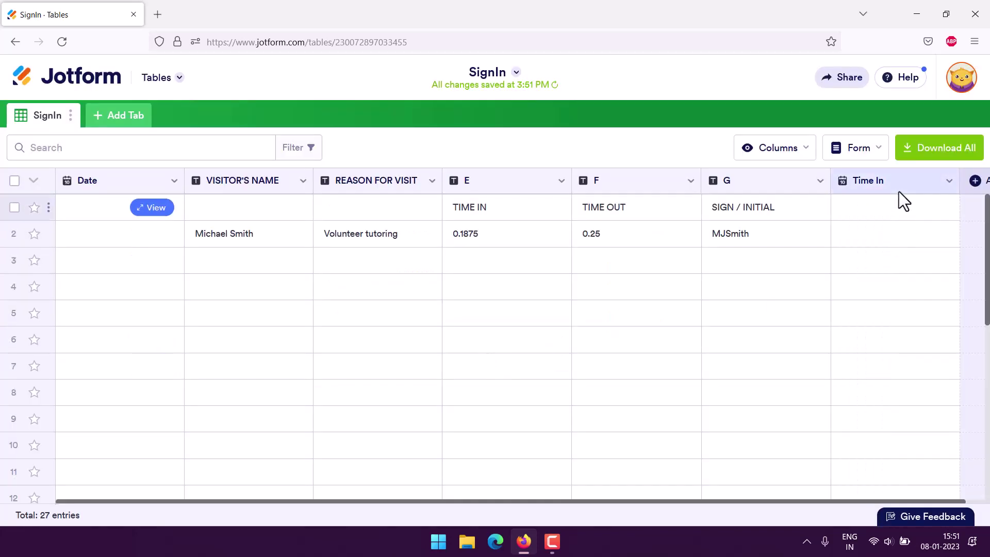
left_click_drag(899, 187, 597, 323)
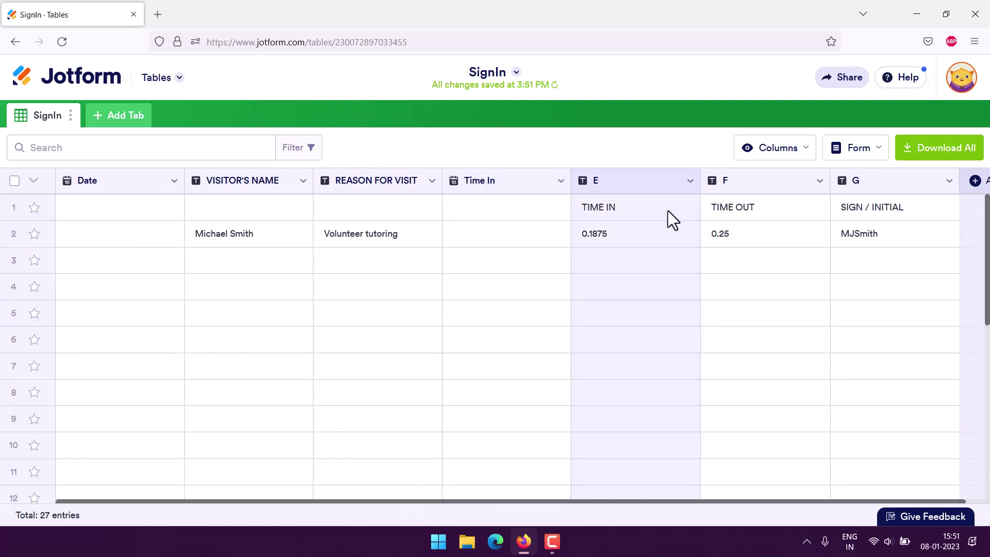
- Delete old column E from all tabs
left_click(690, 182)
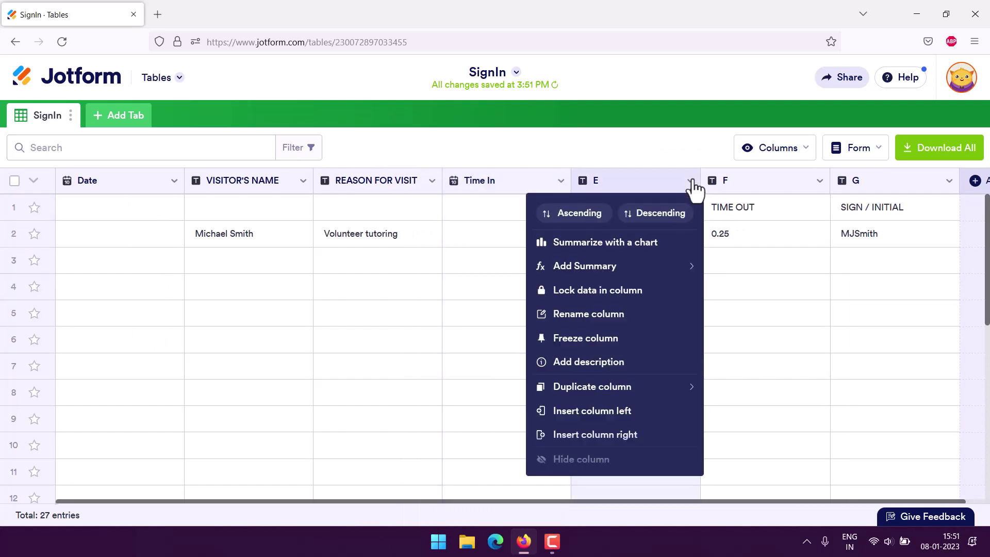
scroll(626, 361, "down", 1)
left_click(597, 464)
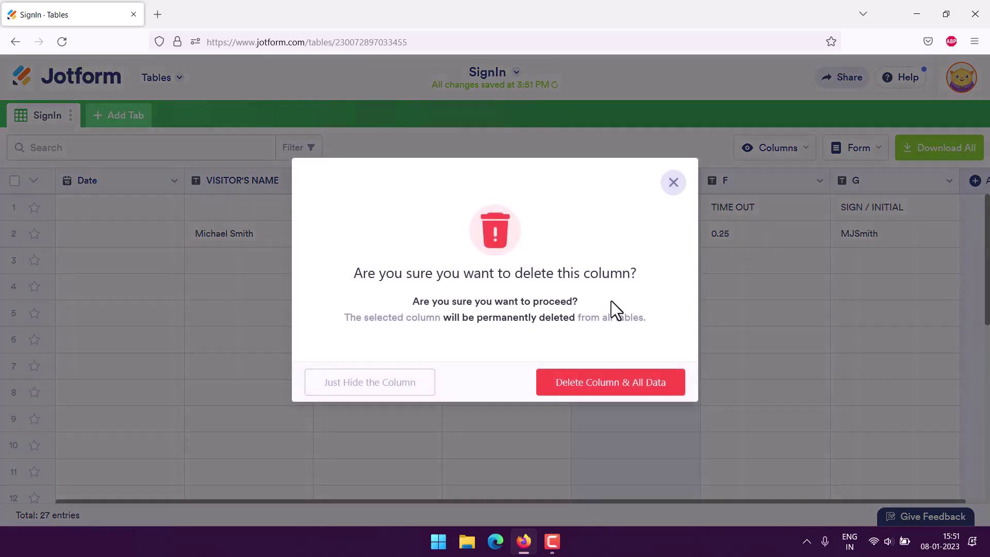
left_click(592, 384)
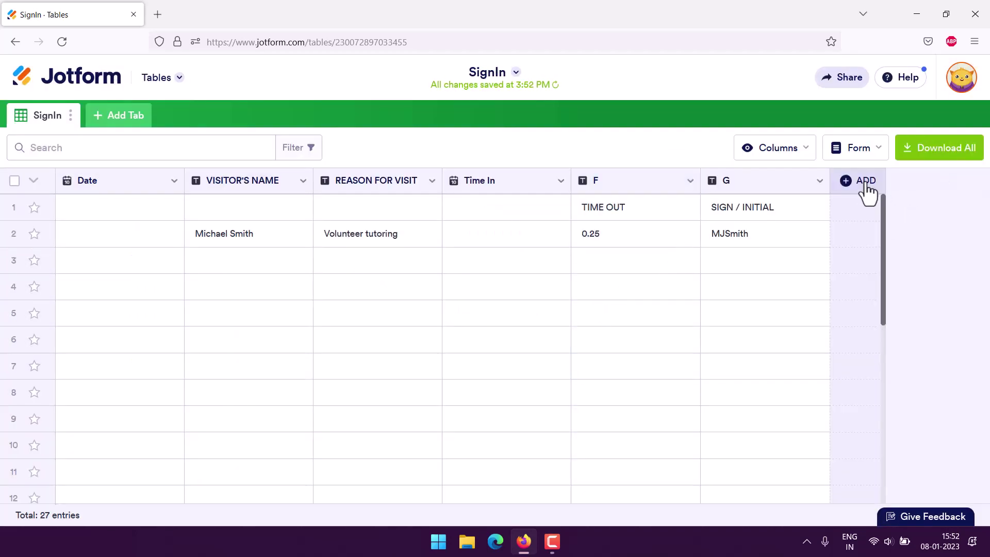
- Add a Time Out Date & Time column with time enabled, placed right after Time In
left_click(861, 186)
scroll(567, 360, "down", 2)
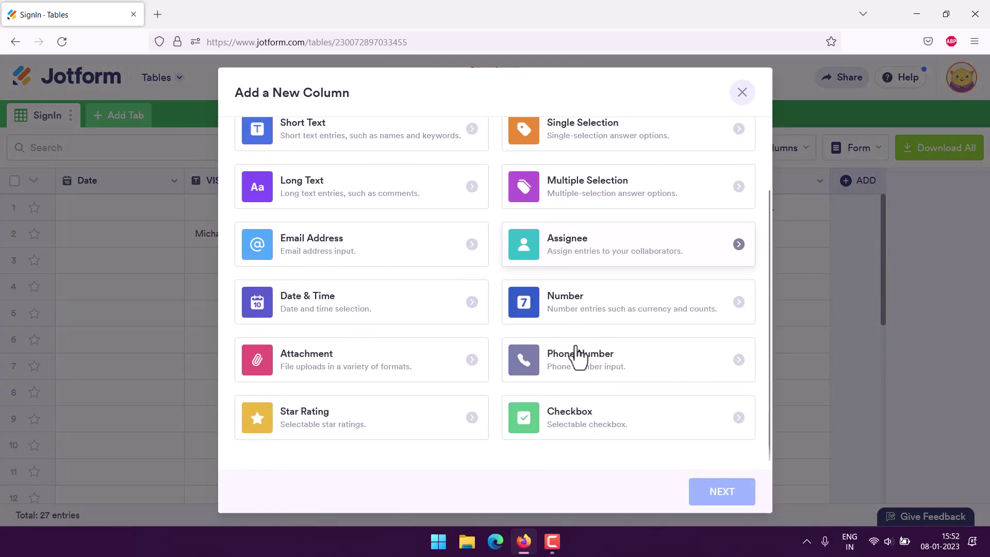
left_click(321, 309)
left_click(698, 488)
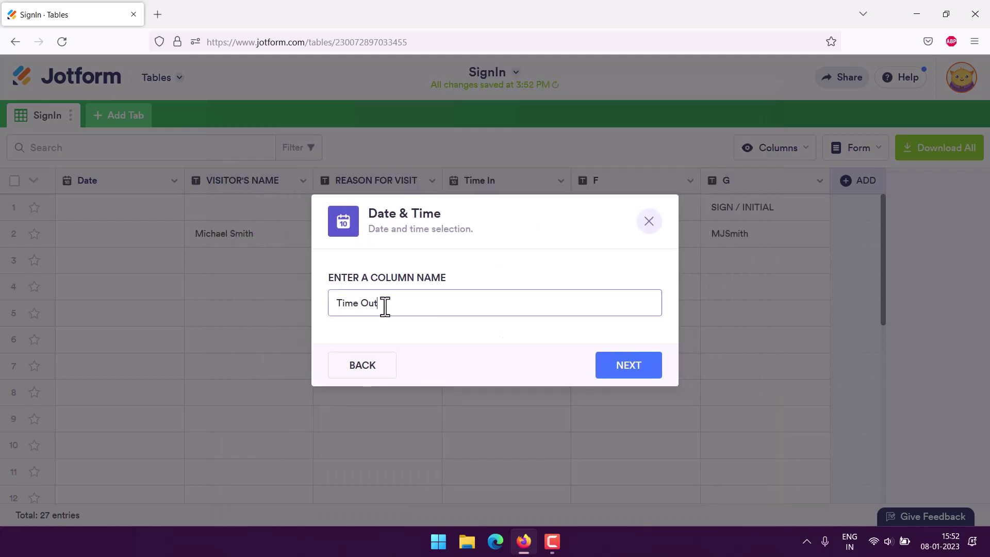
left_click(645, 369)
left_click(639, 325)
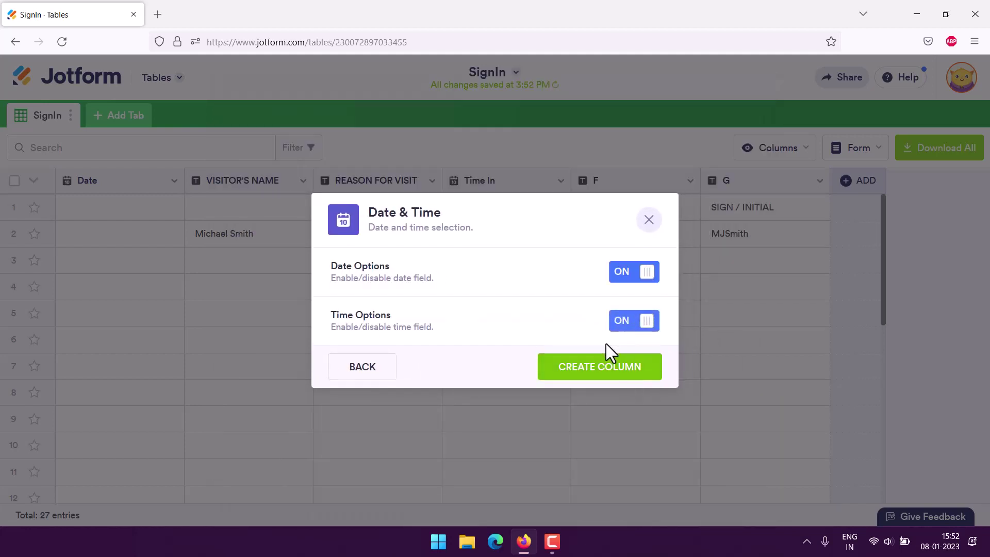
left_click(596, 369)
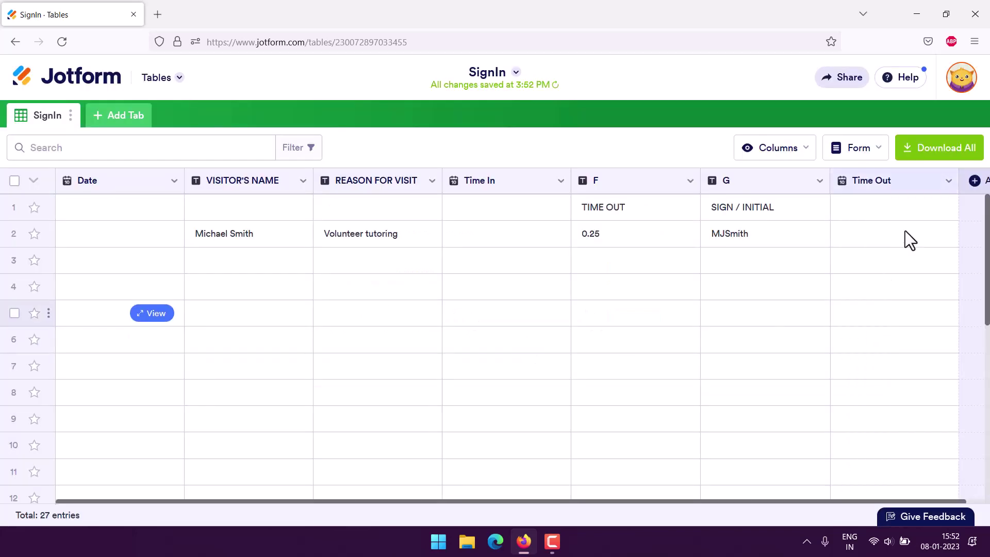
left_click_drag(872, 181, 634, 195)
left_click_drag(626, 252, 621, 293)
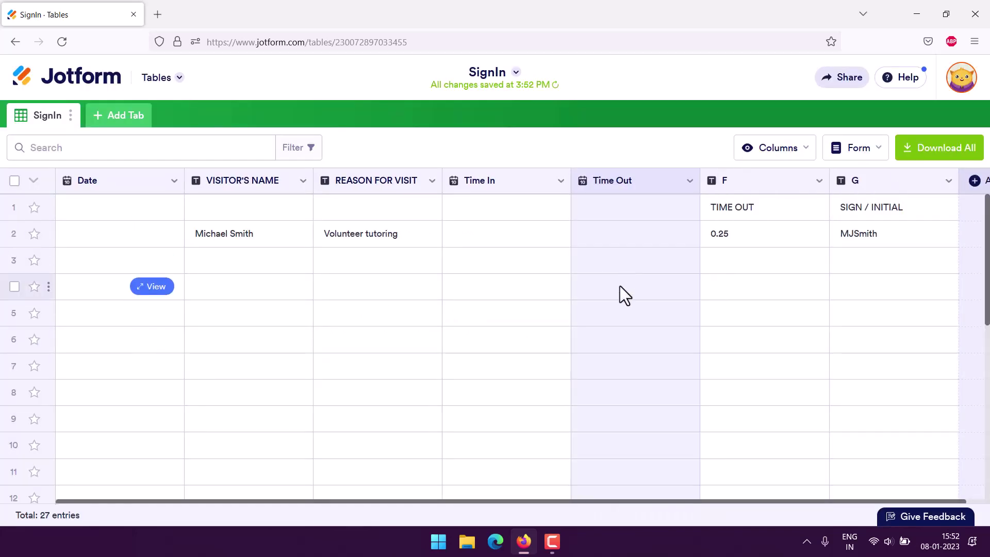
- Delete old column F and select the SIGN / INITIAL heading text in cell G1
left_click(818, 180)
scroll(722, 412, "down", 1)
left_click(718, 464)
left_click(628, 372)
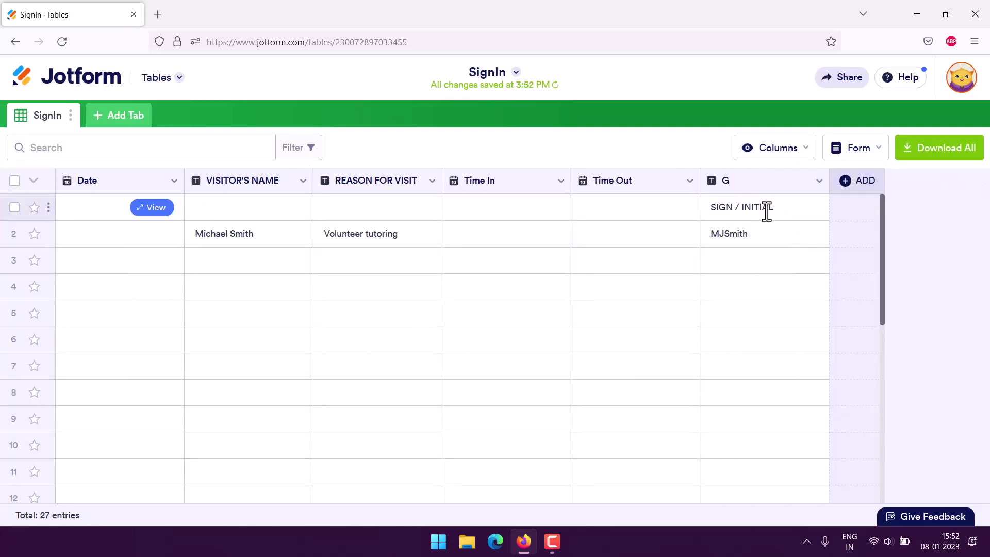
left_click(776, 208)
left_click_drag(778, 208, 703, 205)
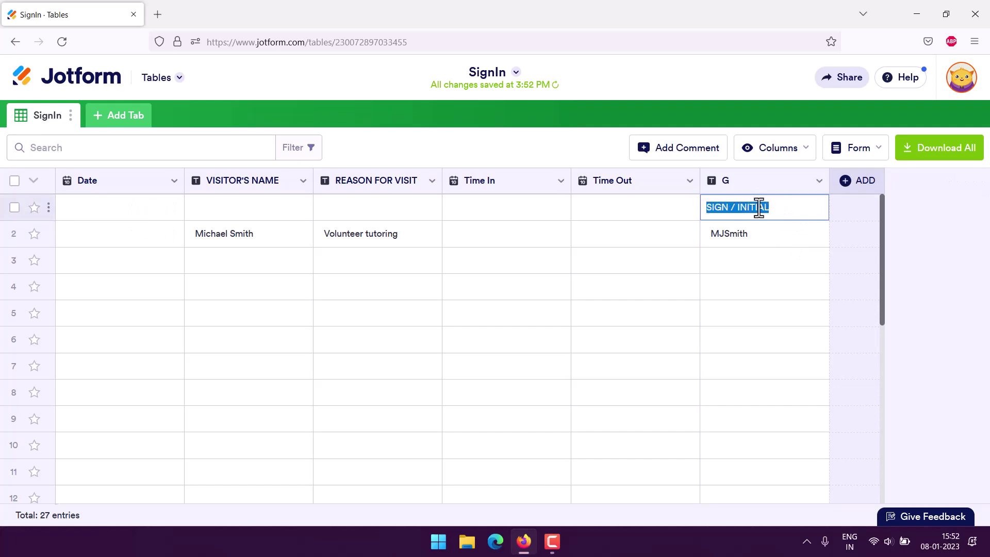
- Add a Short Text column named SIGN / INITIAL and place it before column G
left_click(860, 182)
left_click(380, 209)
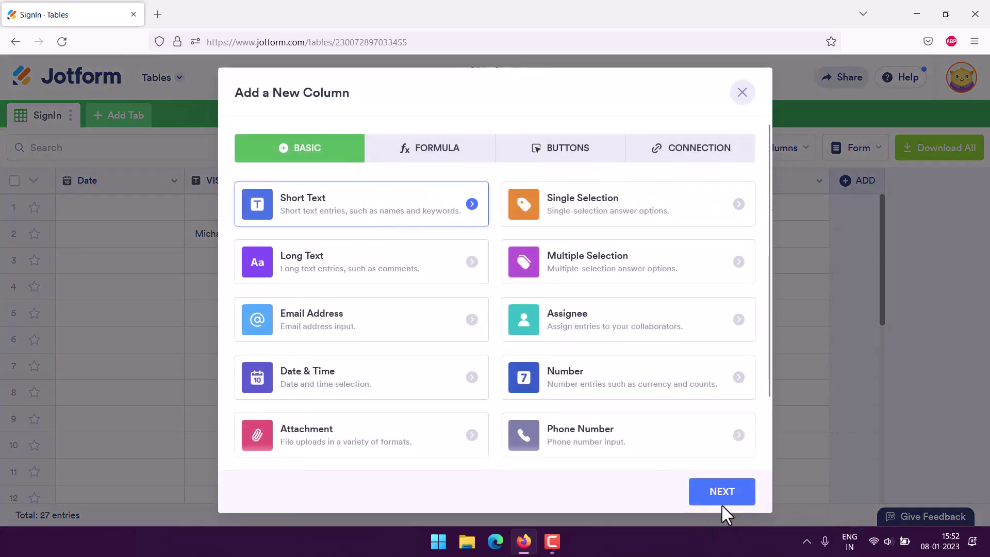
left_click(723, 498)
key("ctrl+v")
left_click(599, 365)
left_click_drag(899, 186, 719, 180)
- Clear the visitor's signature from cell G2 and edit row 2 of SIGN / INITIAL
left_click(883, 235)
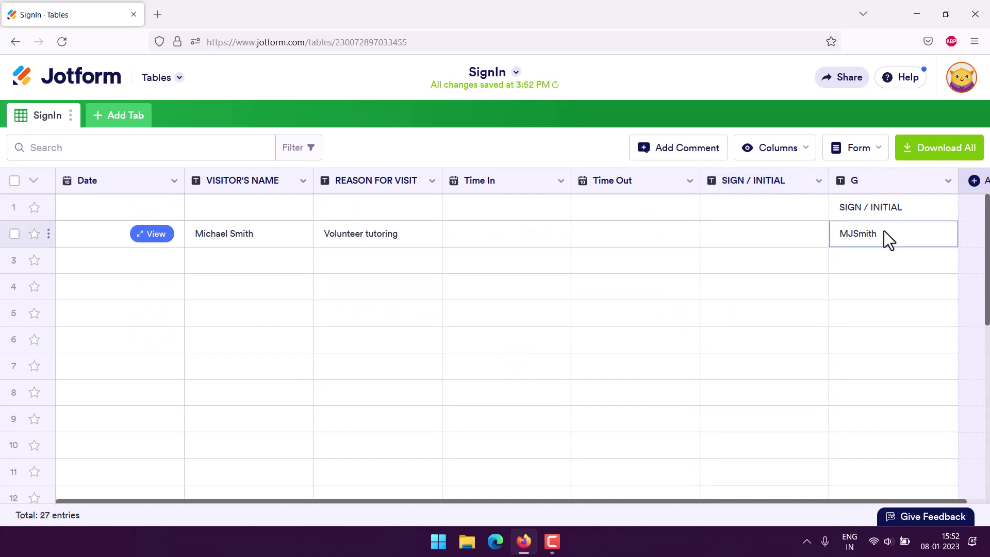
left_click_drag(884, 235, 823, 235)
key("BackSpace")
left_click(717, 236)
- Set row 2's Time In to Jan 8, 2023 06:10 PM in the date picker
type("MJSmith")
left_click(478, 239)
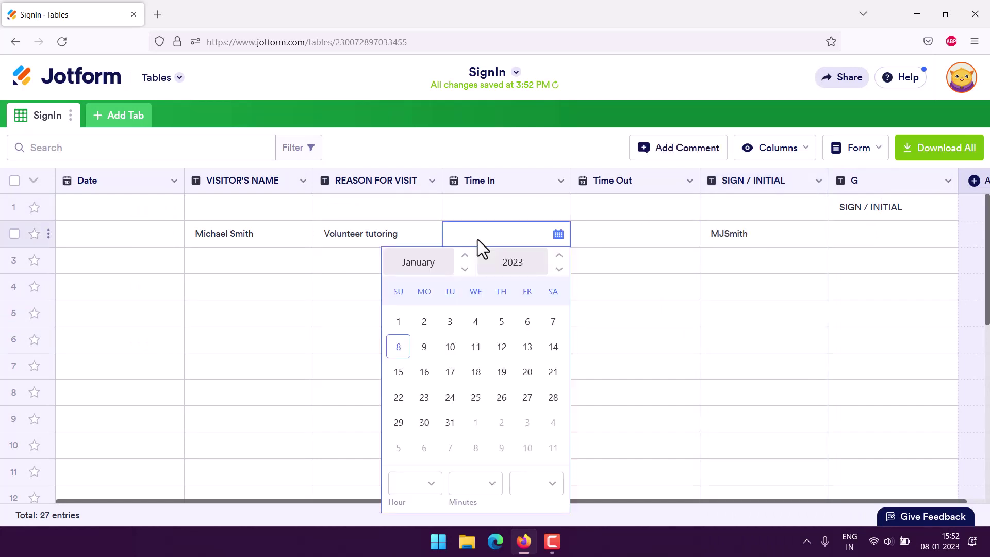
left_click(398, 346)
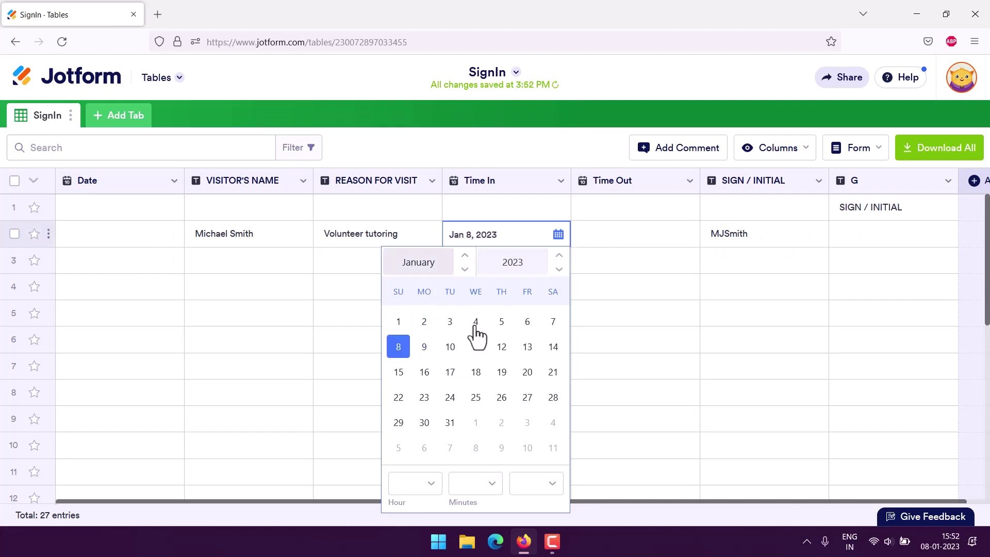
left_click(428, 485)
left_click(396, 342)
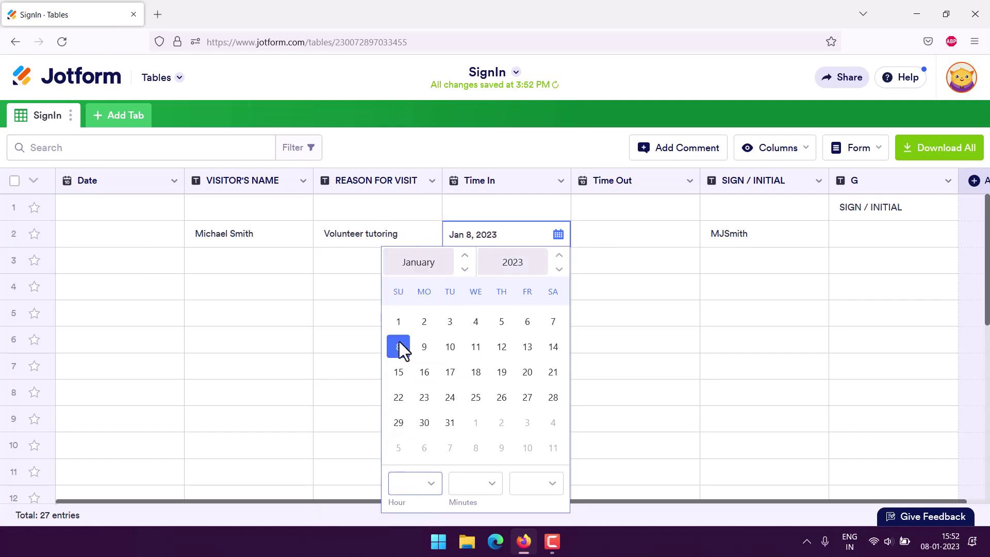
left_click(490, 485)
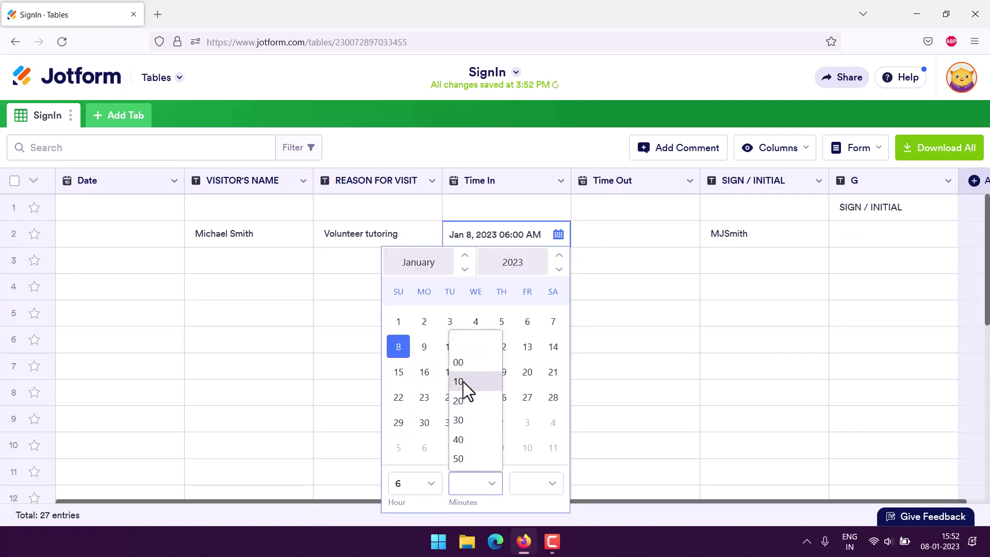
left_click(463, 382)
left_click(540, 490)
left_click(533, 458)
- Pick 07:10 PM in the Time Out picker, close it, and type the visitor's initials in row 2 of column G
left_click(616, 237)
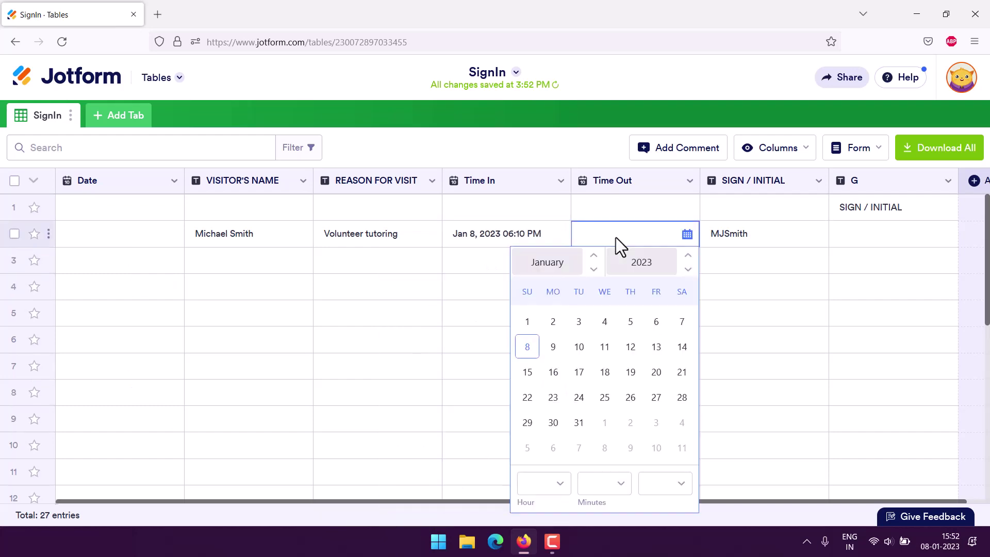
left_click(541, 485)
left_click(531, 362)
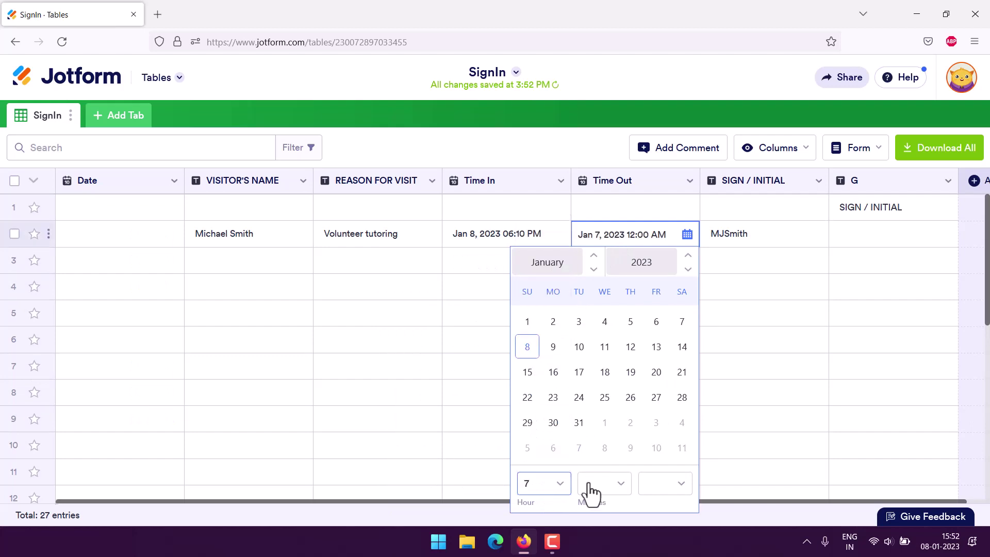
left_click(593, 484)
left_click(590, 381)
left_click(653, 492)
left_click(656, 462)
left_click(773, 265)
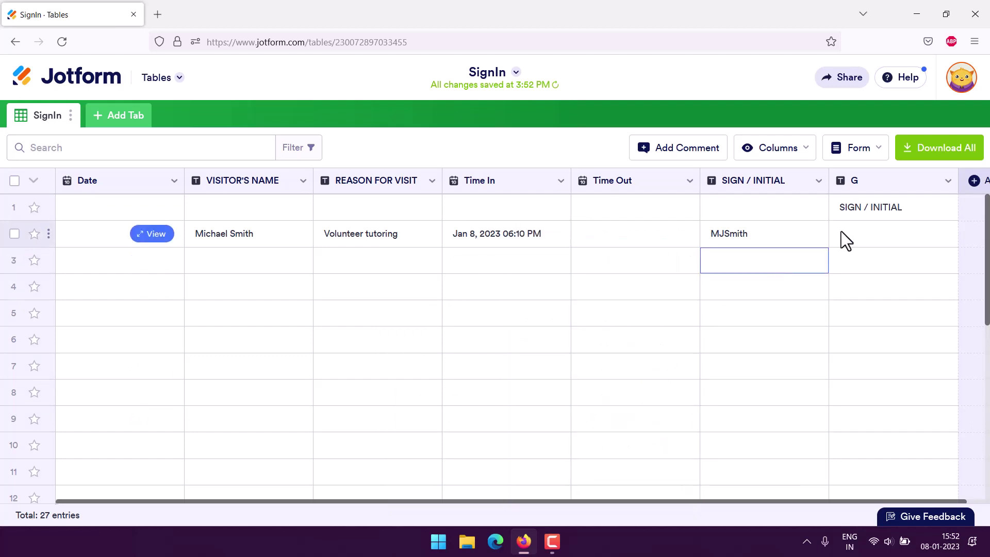
left_click(856, 230)
left_click(856, 230)
type("MJSmith")
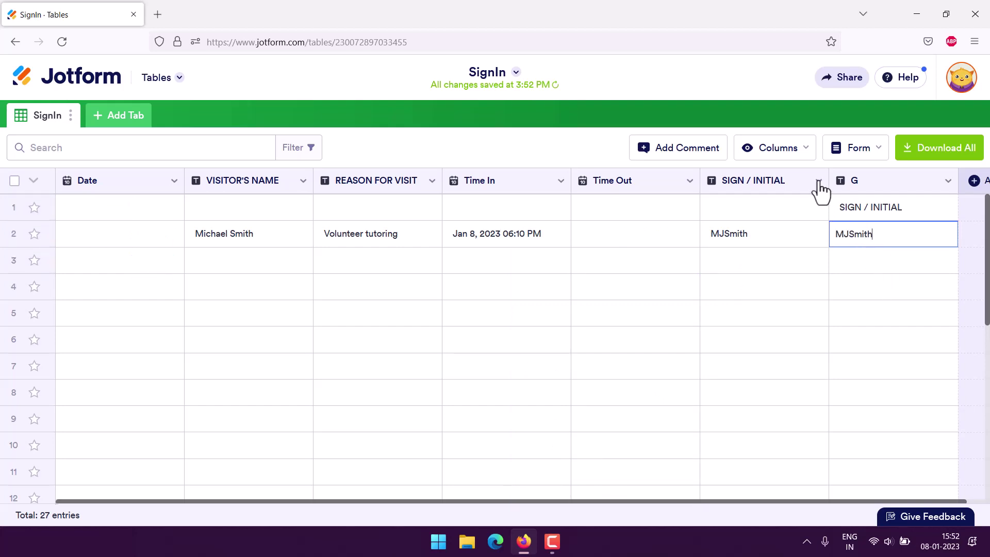
- Commit the initials, then remove column G using Delete Column & All Data
left_click(768, 234)
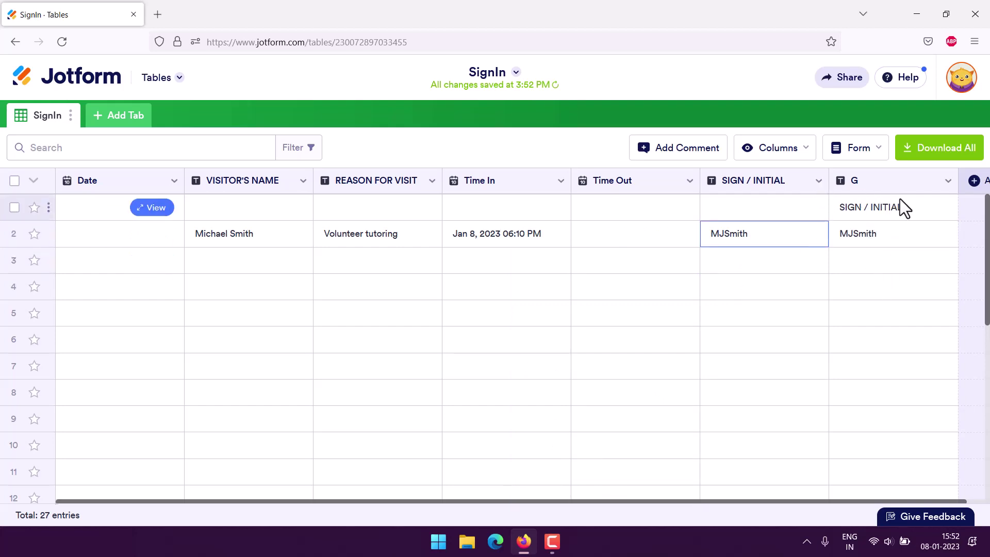
left_click(947, 182)
scroll(825, 412, "down", 1)
left_click(836, 464)
left_click(658, 404)
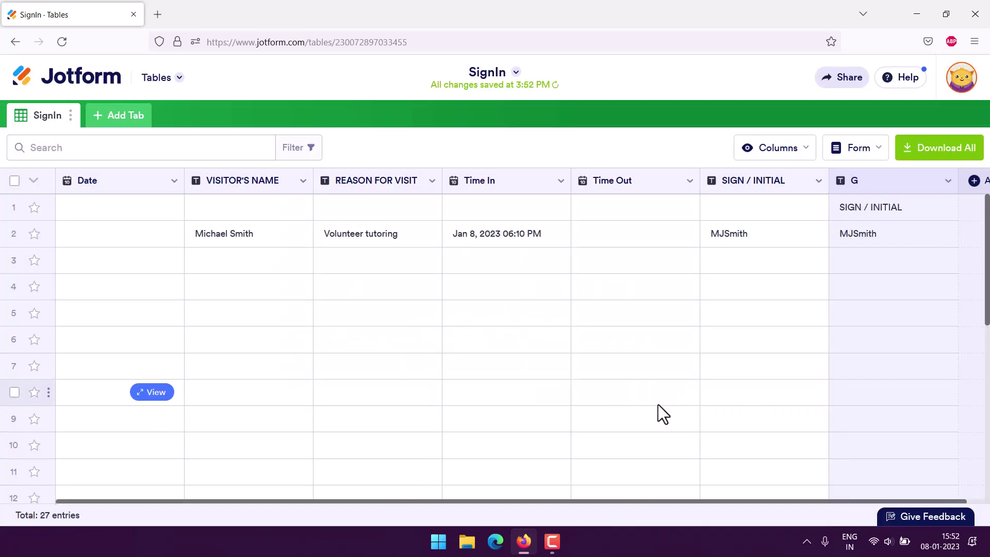
left_click(948, 182)
scroll(903, 362, "down", 1)
scroll(903, 364, "down", 1)
left_click(840, 467)
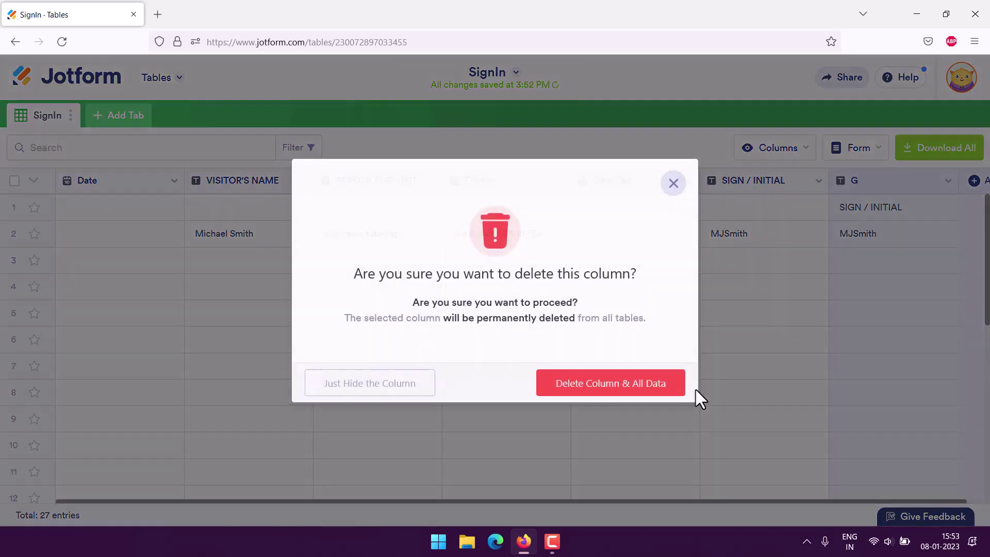
left_click(652, 383)
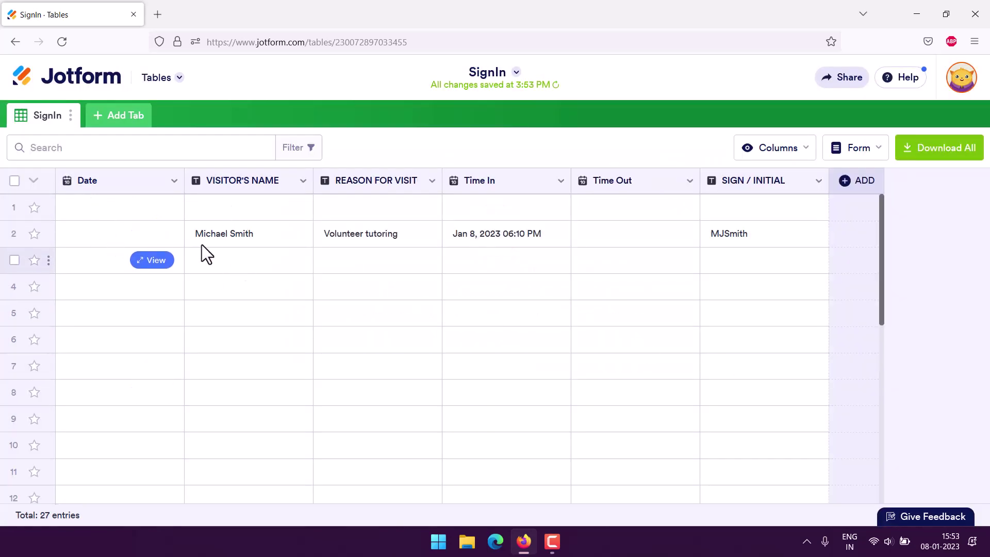
- Pick January 8, 2023 in row 2's Date picker and click away to keep it
mouse_move(130, 242)
left_click(97, 233)
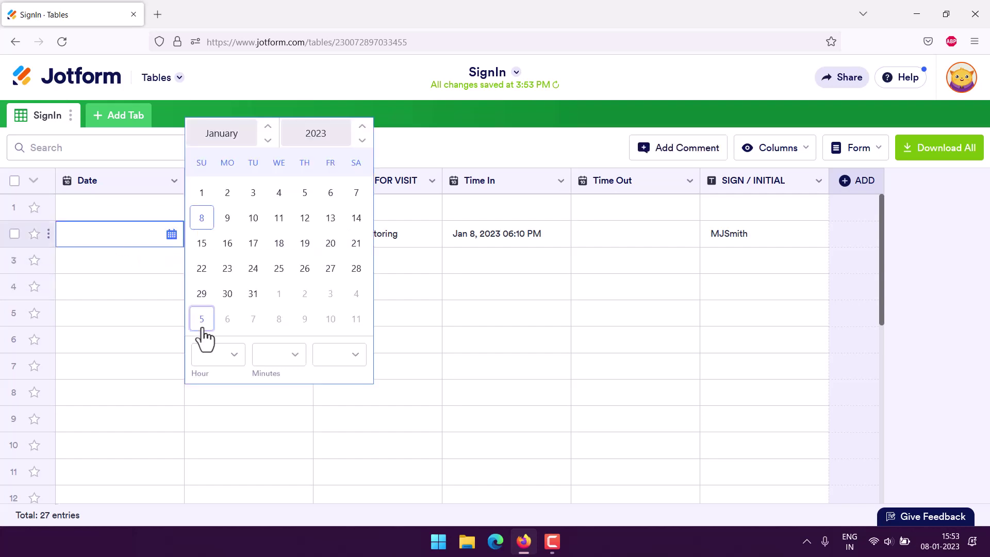
left_click(201, 218)
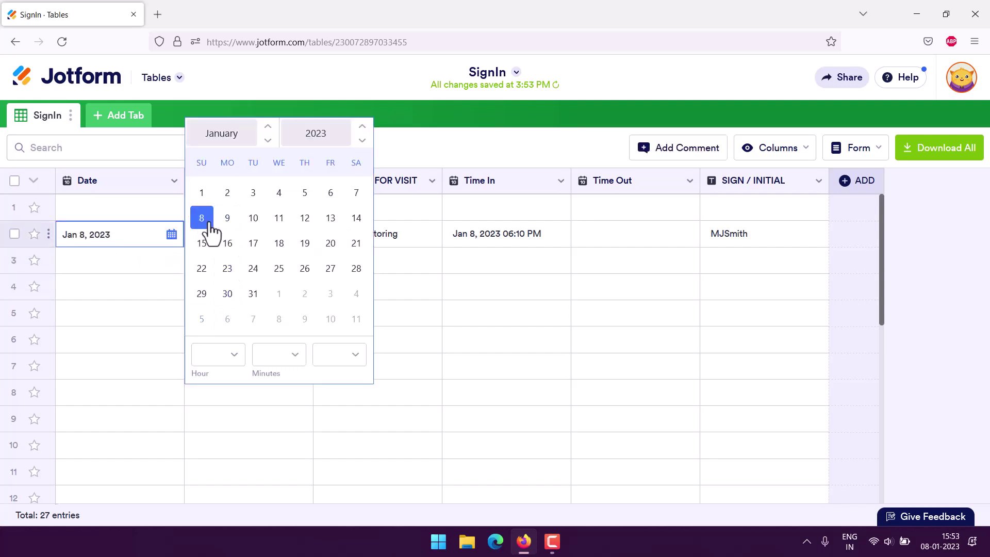
left_click(234, 355)
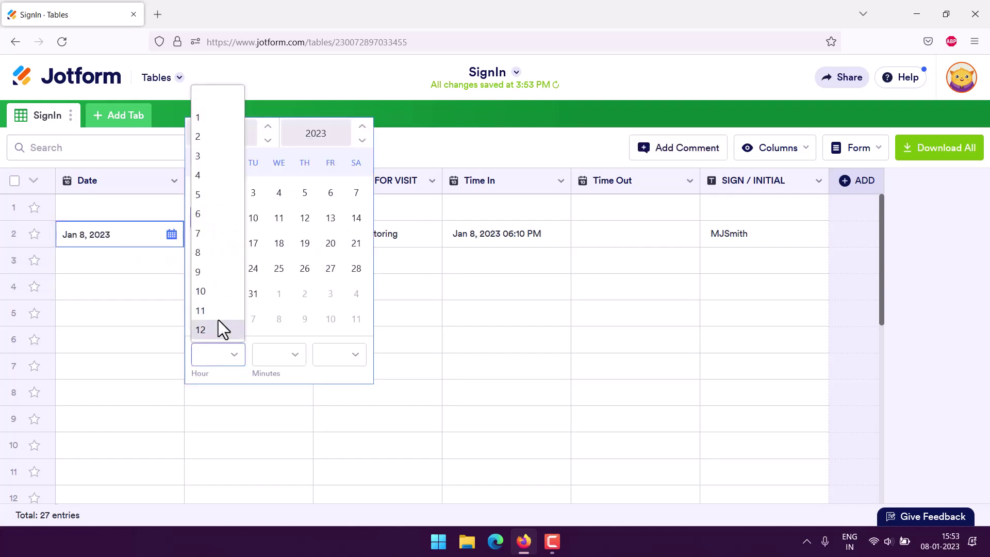
left_click(200, 215)
left_click(278, 356)
left_click(330, 345)
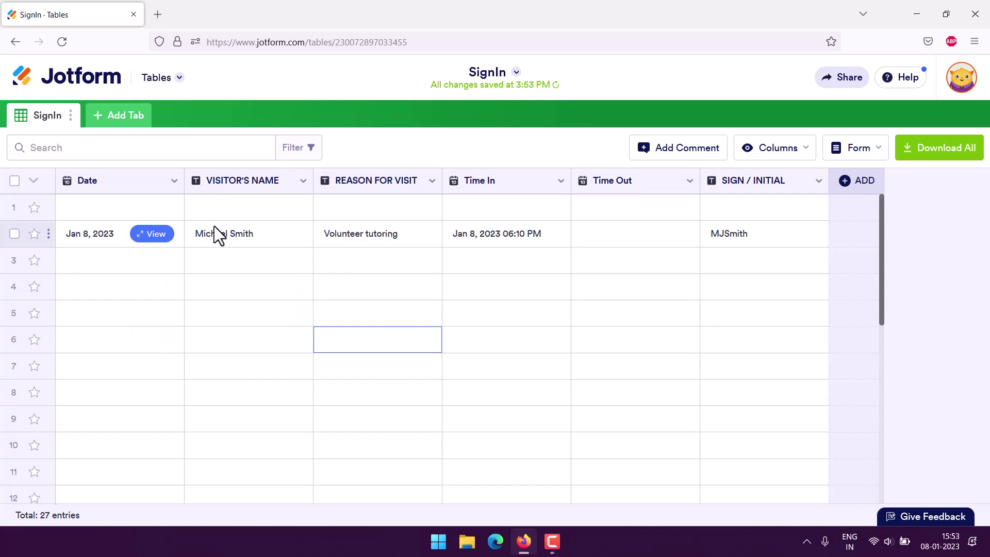
left_click(259, 264)
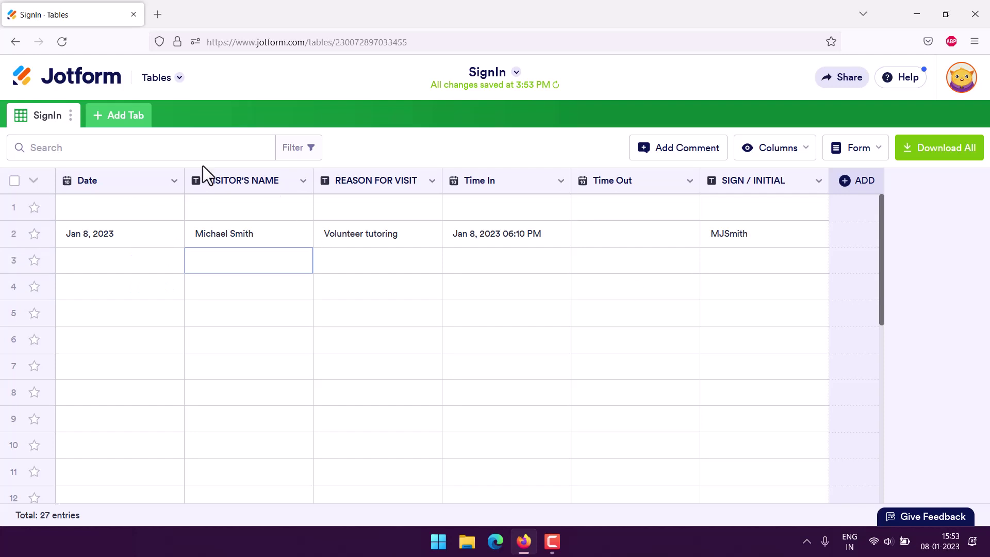
- Open the table as a form, dismiss Organization Settings, and retype the SignIn heading starting with 'Visitor'
left_click(856, 148)
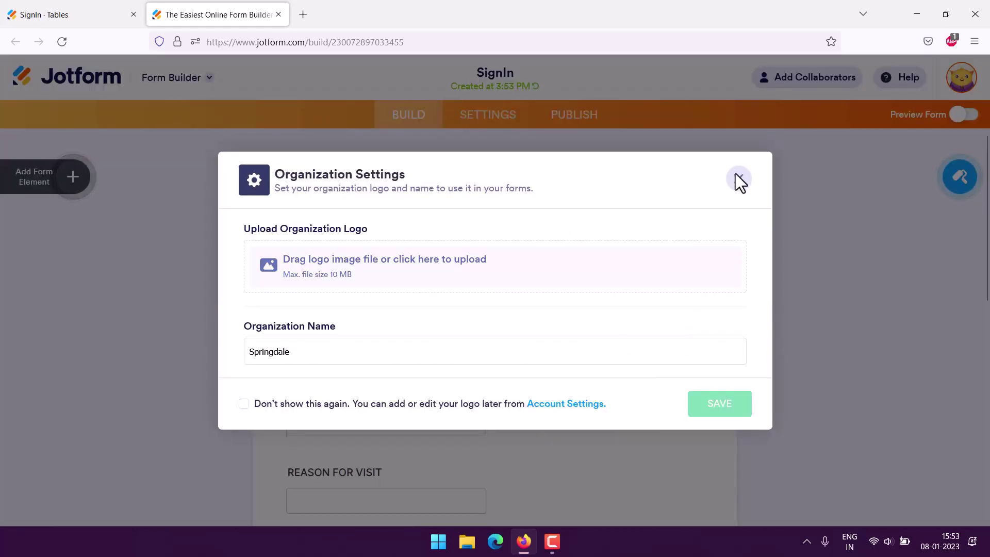
left_click(739, 181)
scroll(283, 321, "down", 5)
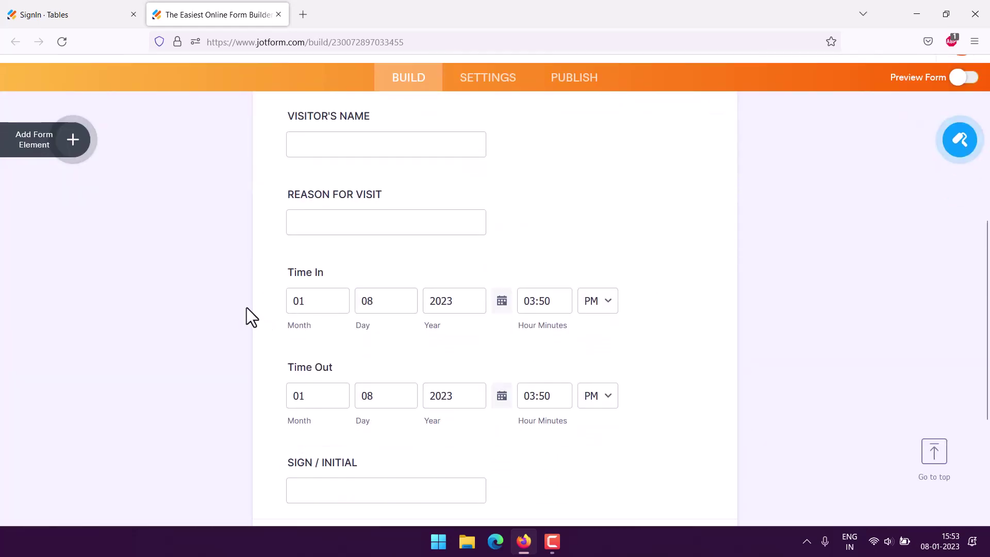
scroll(246, 307, "up", 5)
double_click(333, 228)
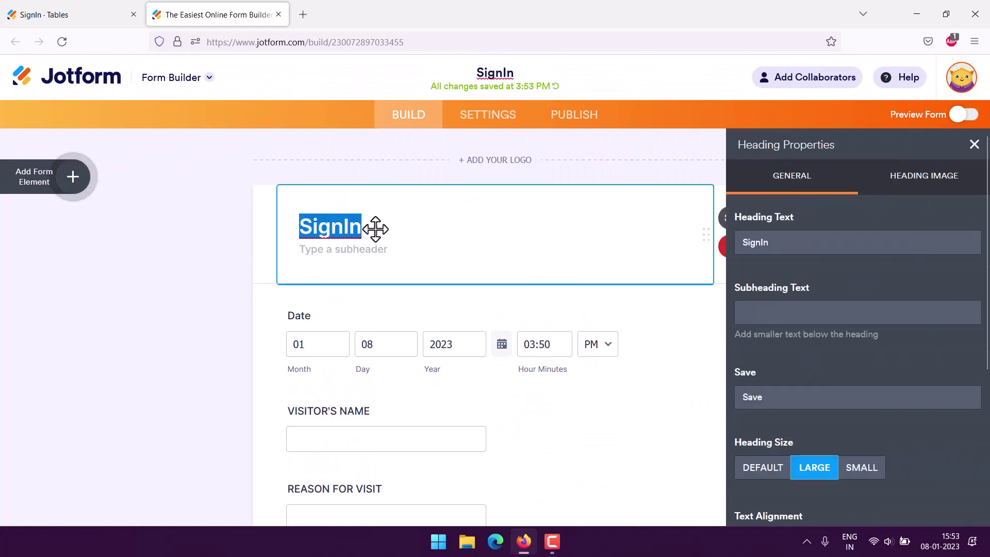
type("Visitor")
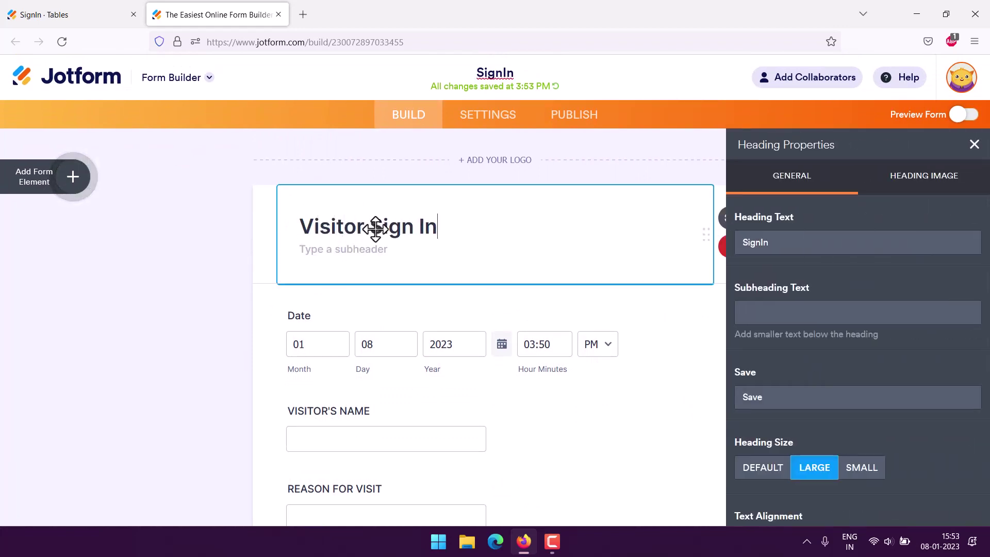
left_click(191, 271)
scroll(930, 308, "down", 3)
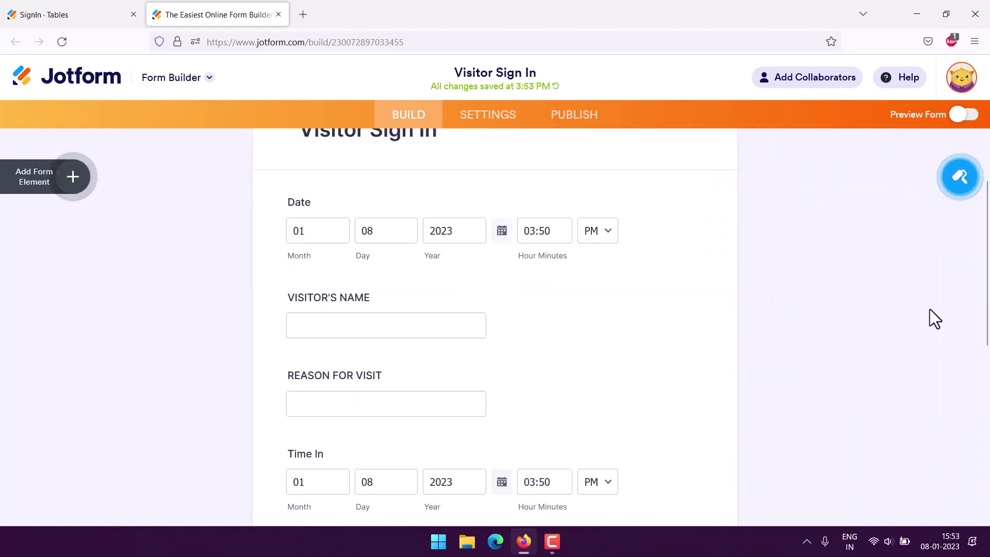
scroll(851, 283, "down", 5)
scroll(851, 281, "up", 8)
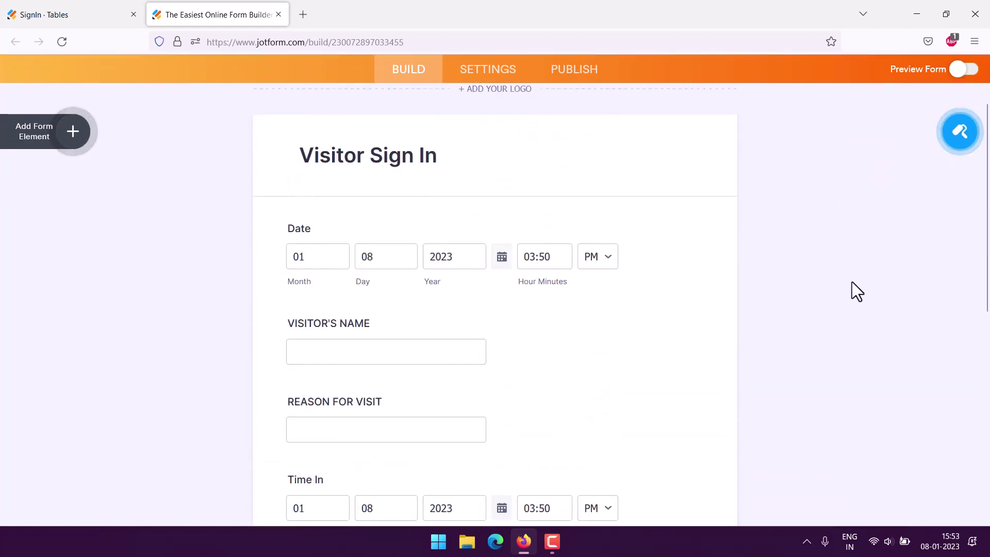
scroll(851, 279, "down", 5)
scroll(859, 187, "up", 7)
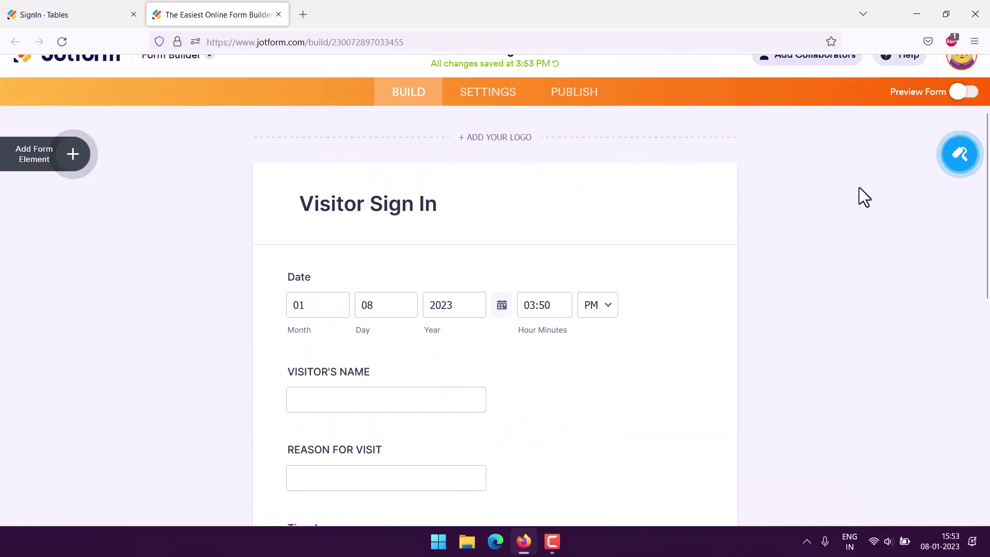
scroll(497, 214, "down", 4)
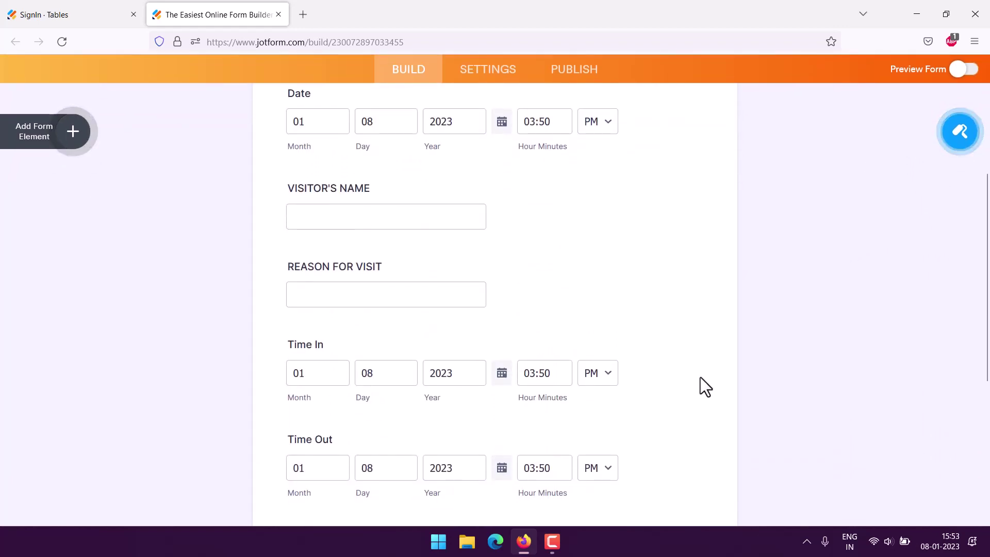
left_click(438, 376)
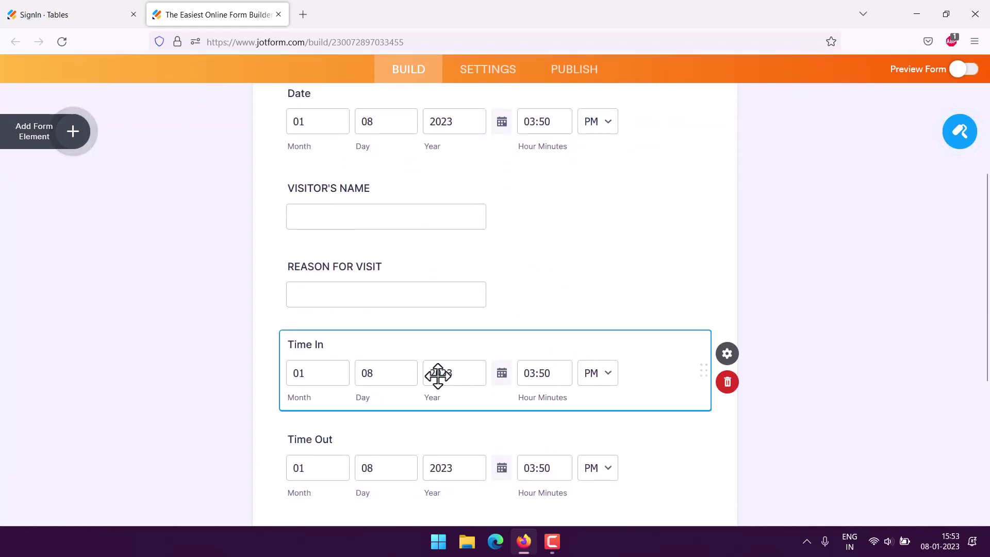
left_click(724, 355)
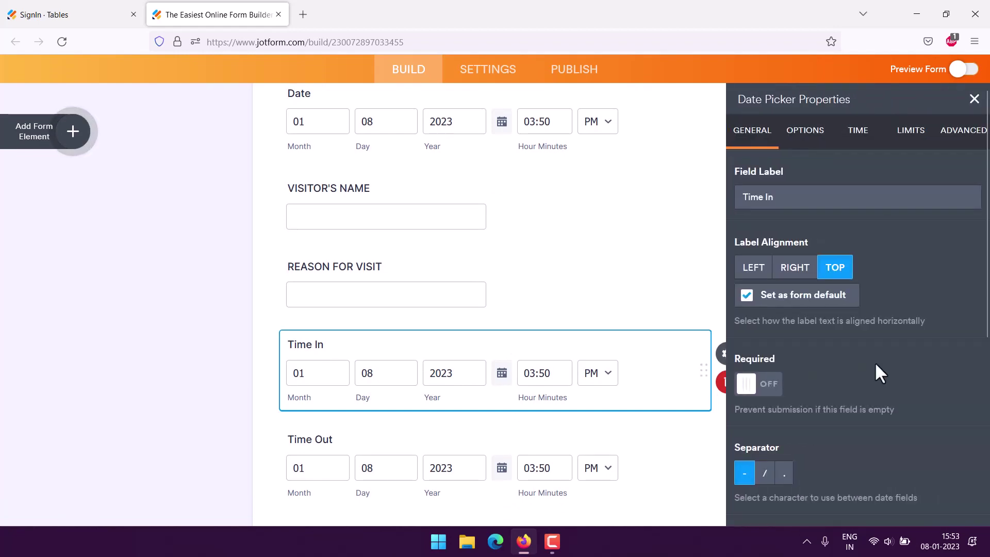
scroll(930, 398, "down", 5)
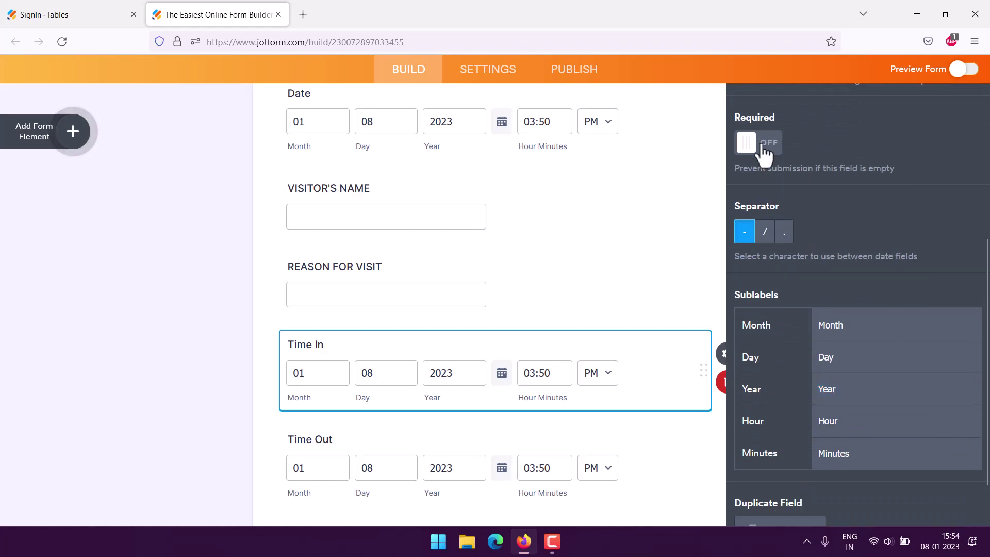
scroll(906, 164, "down", 1)
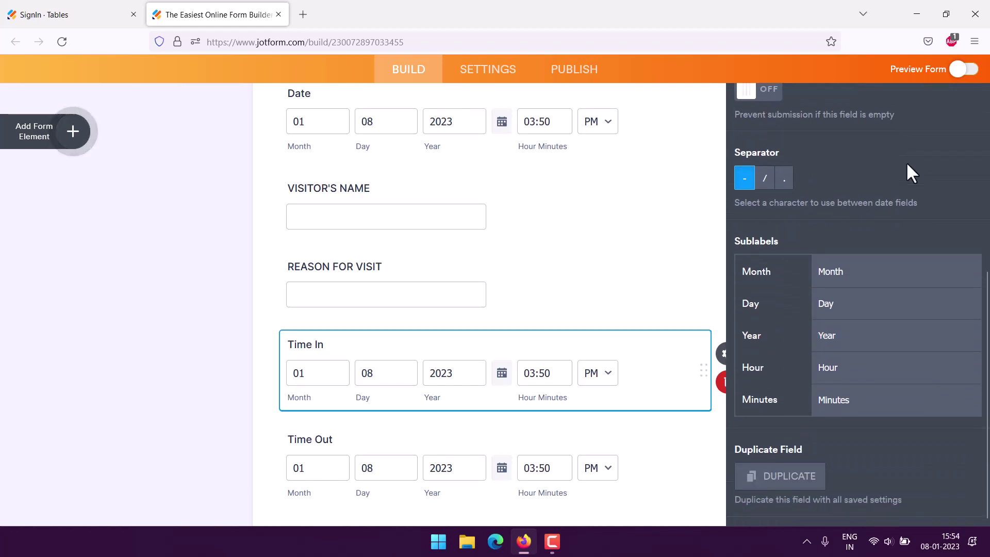
scroll(907, 164, "up", 6)
left_click(199, 234)
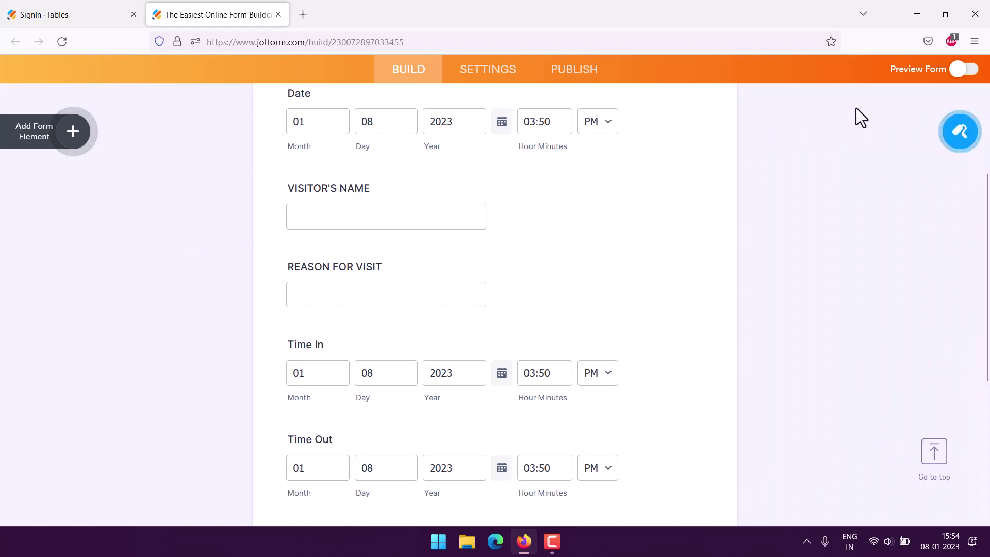
- Switch to the PUBLISH tab and look over the form's publishing options
left_click(578, 76)
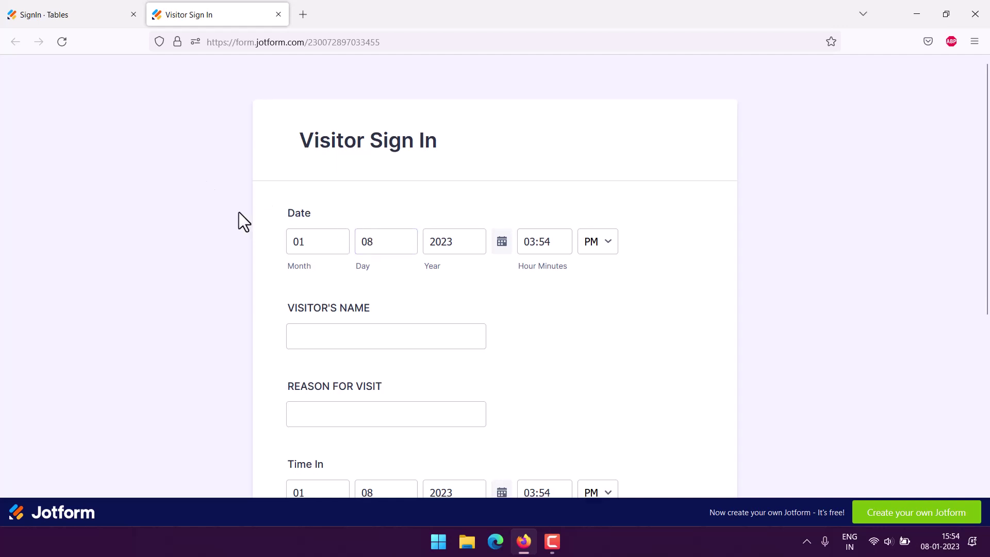
scroll(239, 212, "down", 5)
scroll(240, 212, "up", 5)
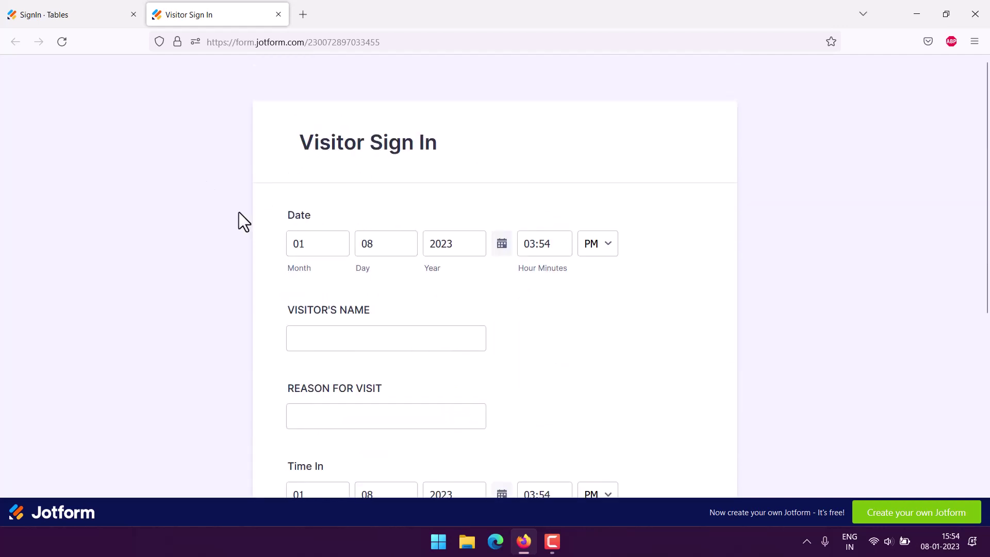